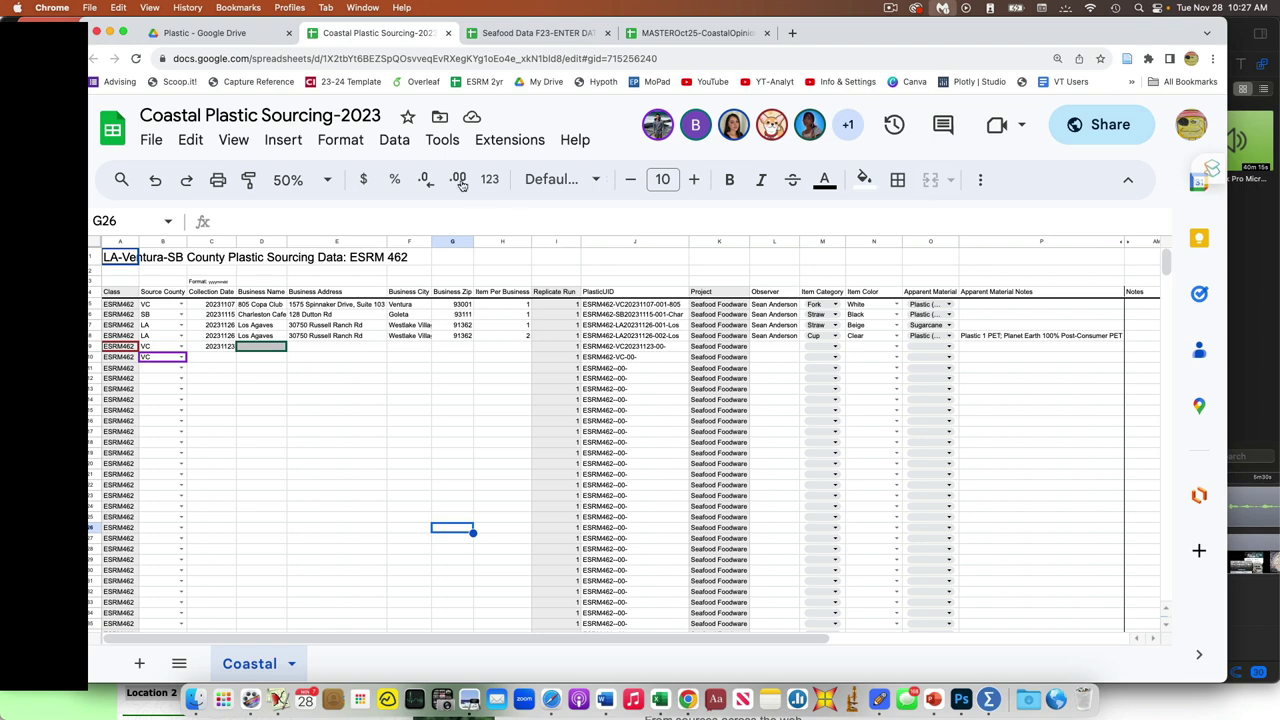
# Set the sheet zoom to 150% and select the Collection Date of the first data row
pyautogui.click(328, 180)
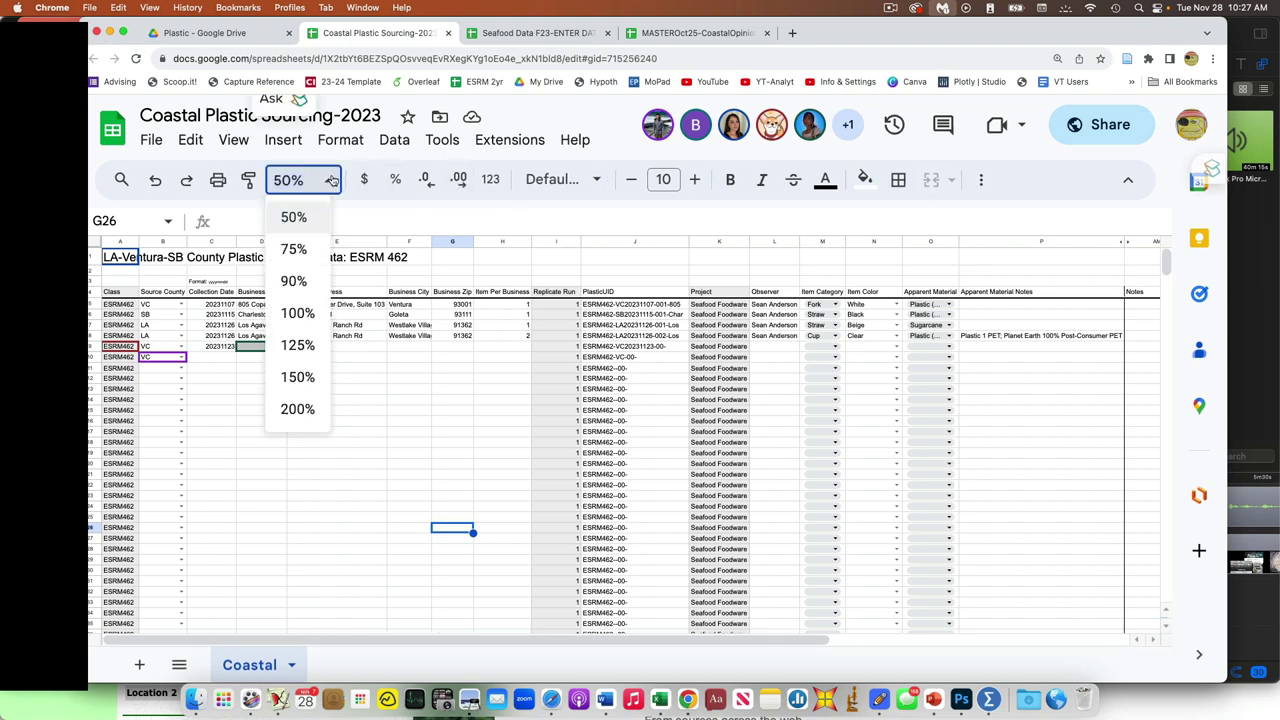
pyautogui.click(314, 374)
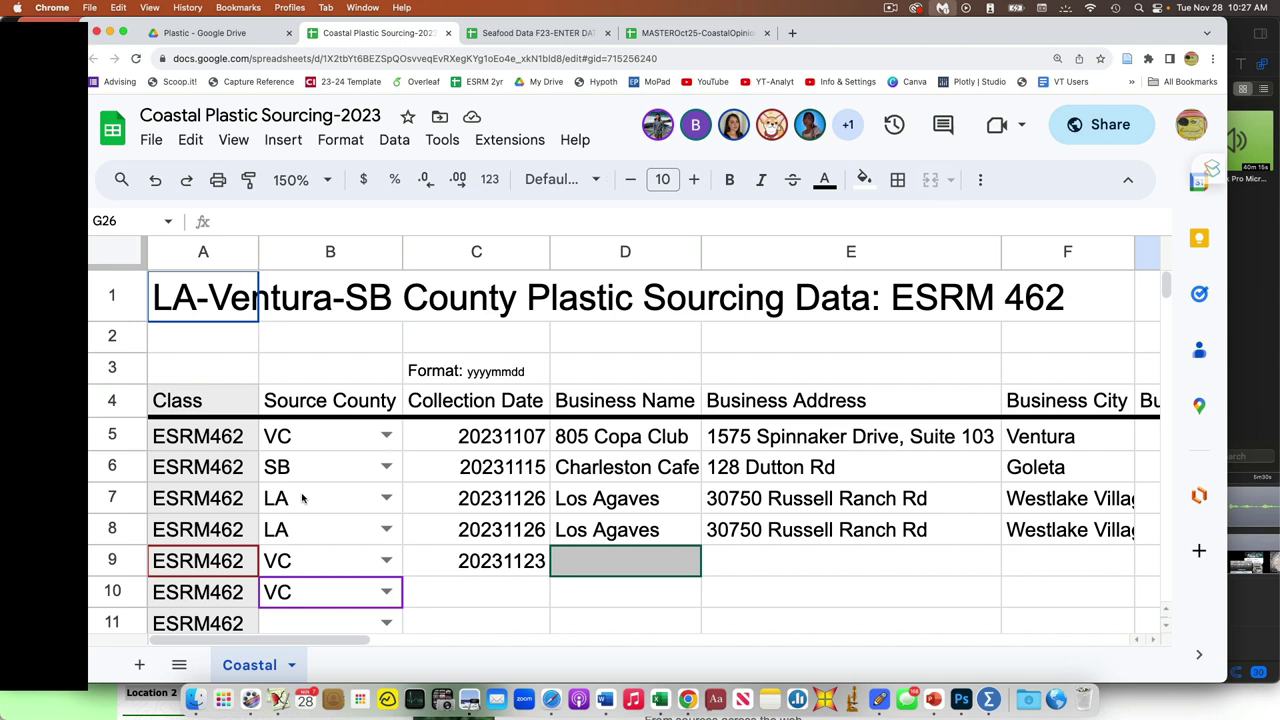
pyautogui.click(490, 449)
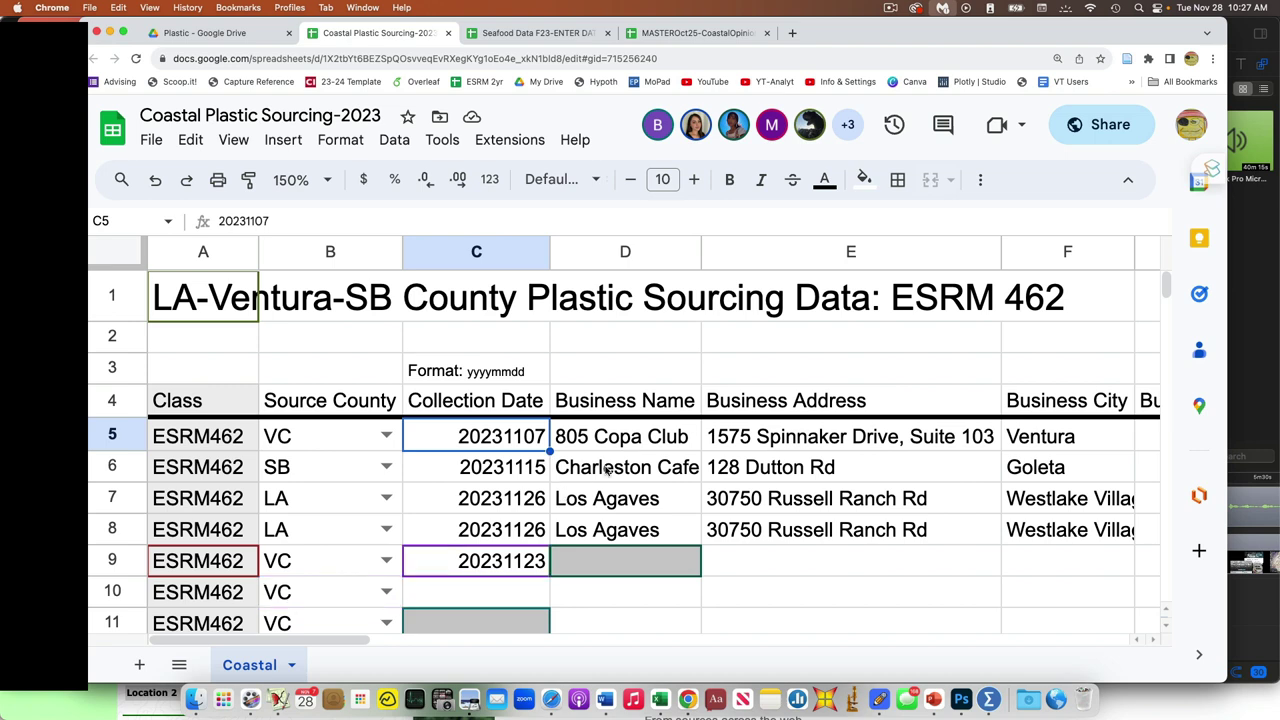
# Examine the Replicate Run column and the Item Per Business values in rows 5 to 8
pyautogui.hscroll(10, 636, 461)
pyautogui.hscroll(2, 636, 461)
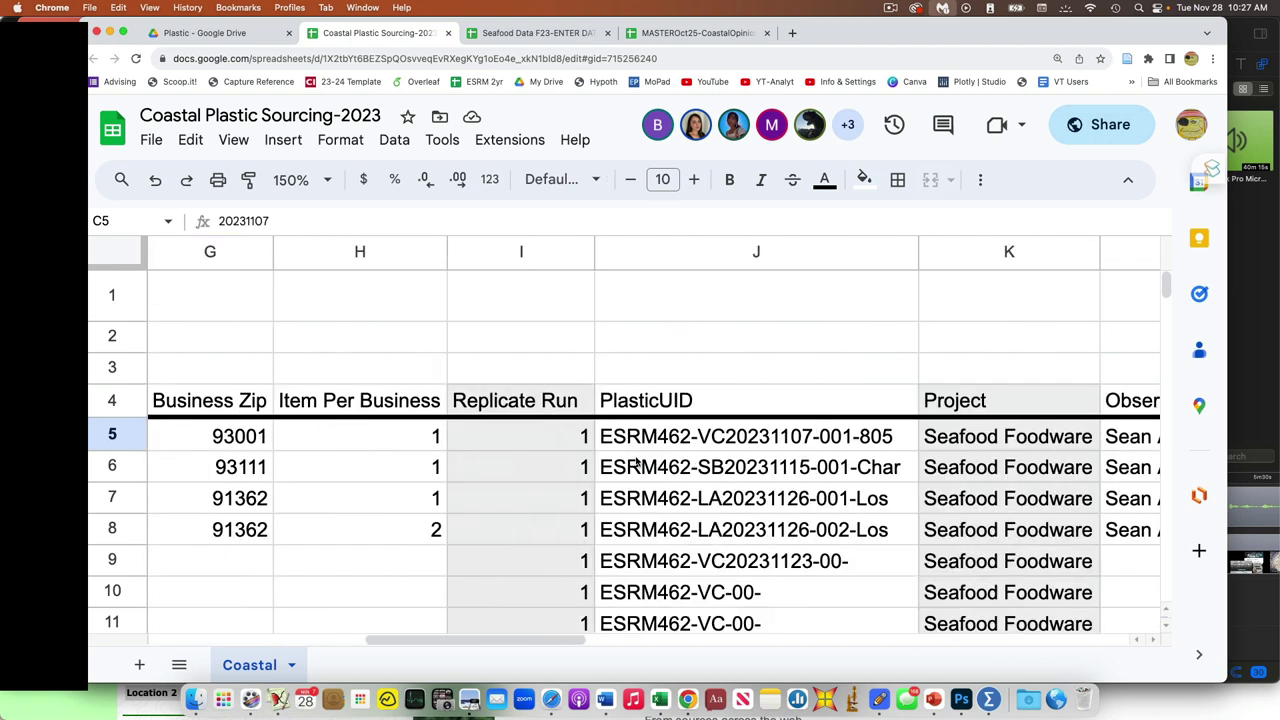
pyautogui.click(516, 254)
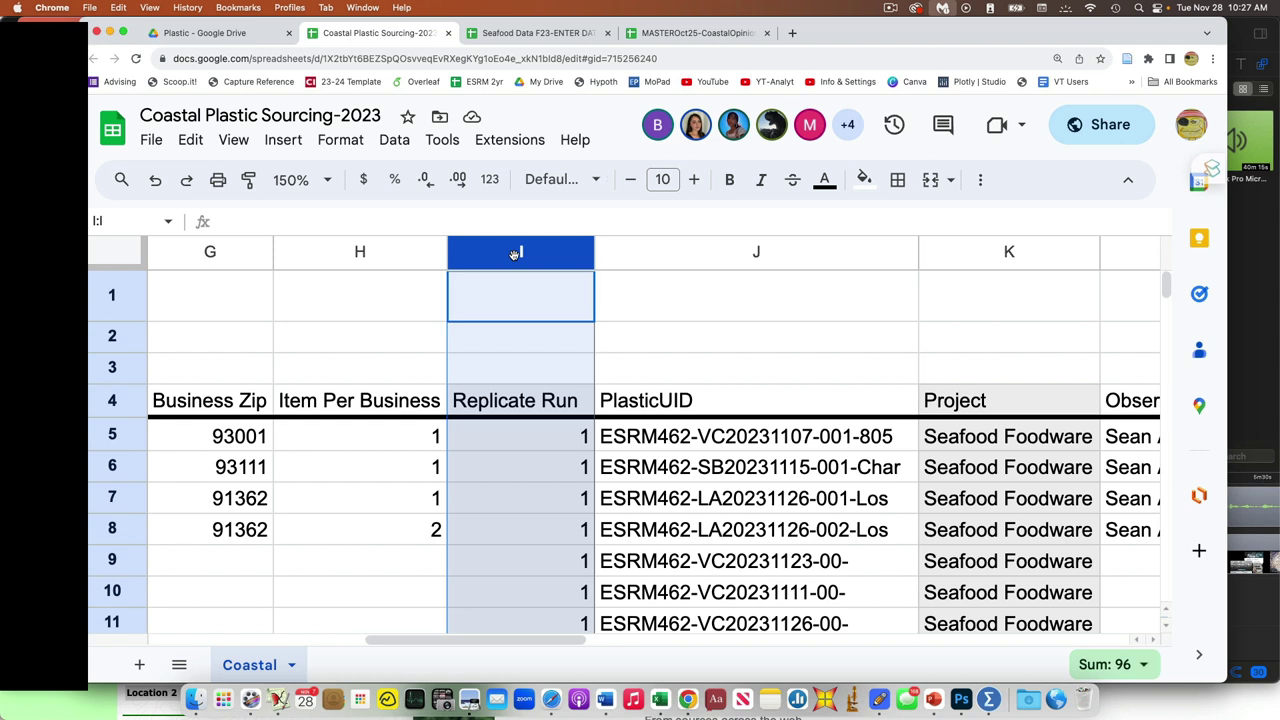
pyautogui.click(399, 431)
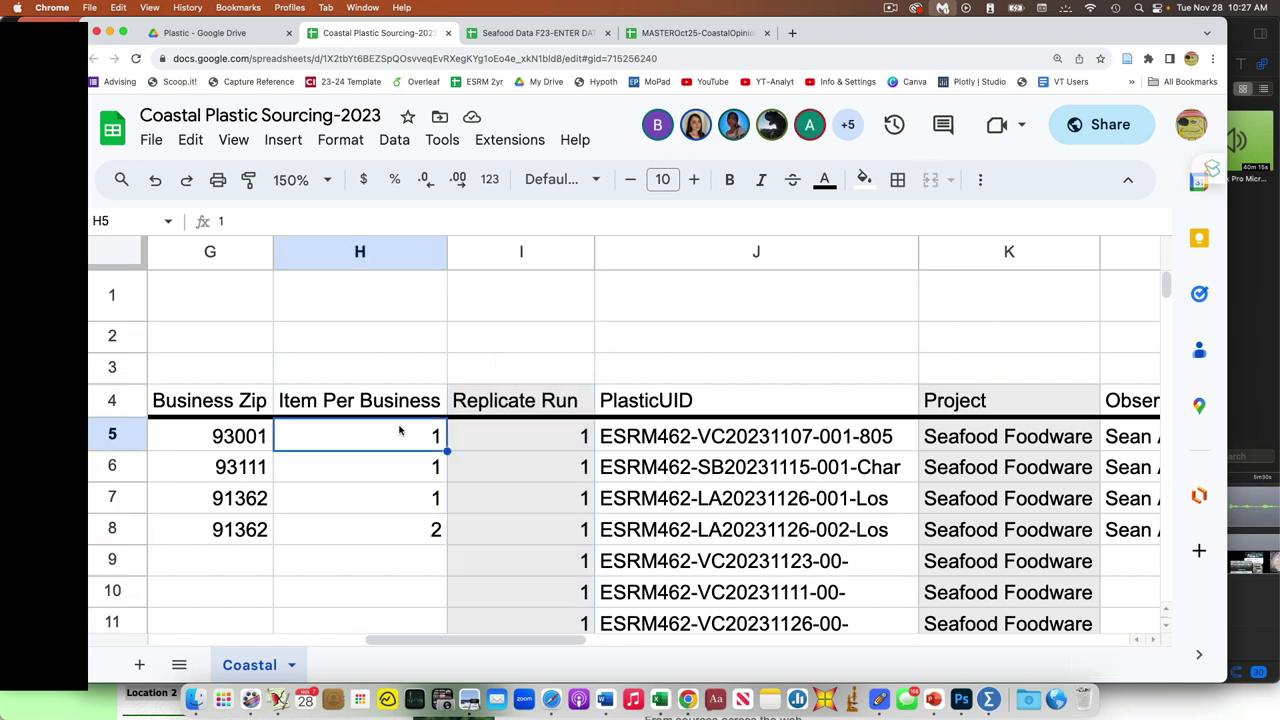
pyautogui.press('Down')
pyautogui.press('Down')
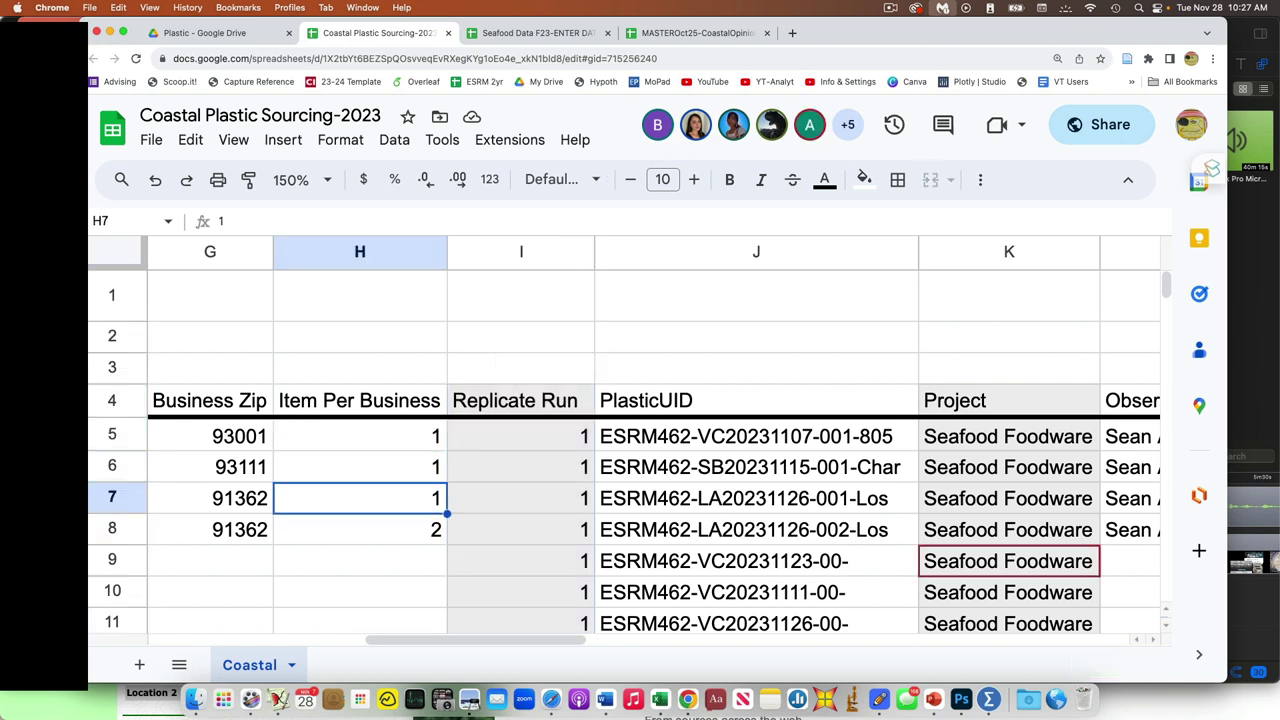
pyautogui.press('Down')
pyautogui.press('Up')
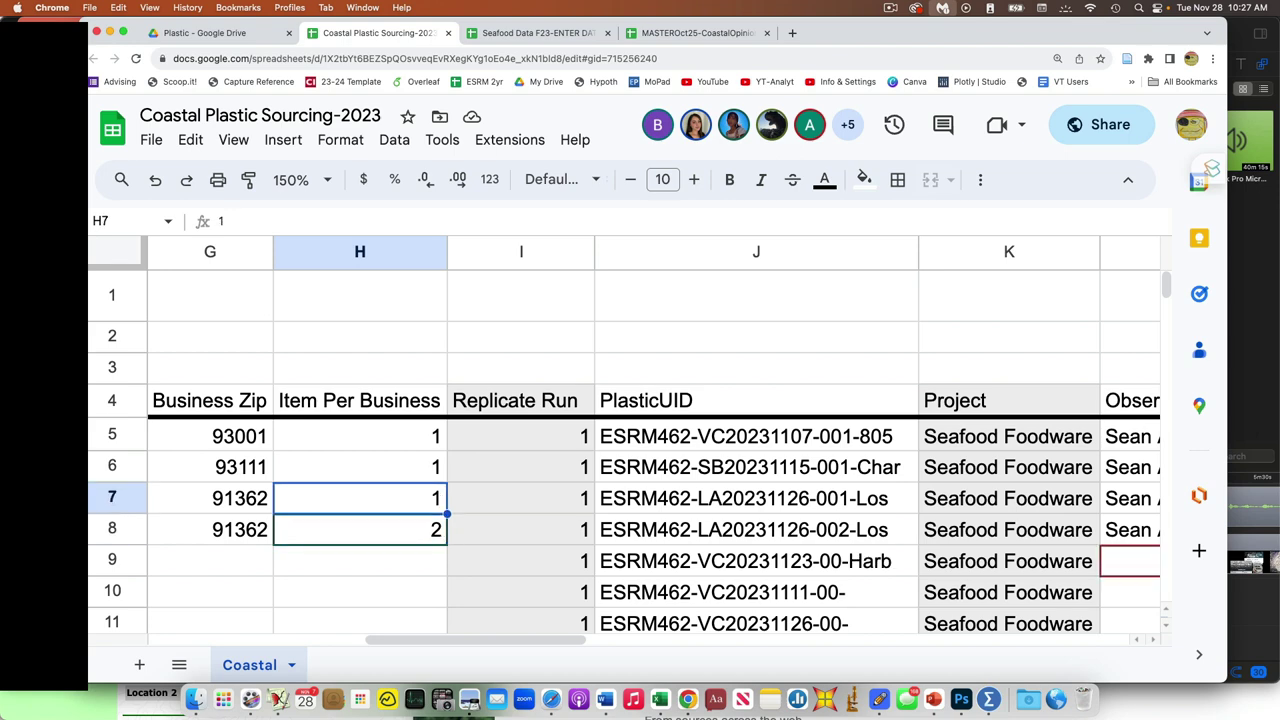
# Inspect the PlasticUID formula in row 7 and the neighbouring Project and Observer columns
pyautogui.press('Right')
pyautogui.press('Right')
pyautogui.hscroll(2, 640, 450)
pyautogui.hscroll(2, 407, 431)
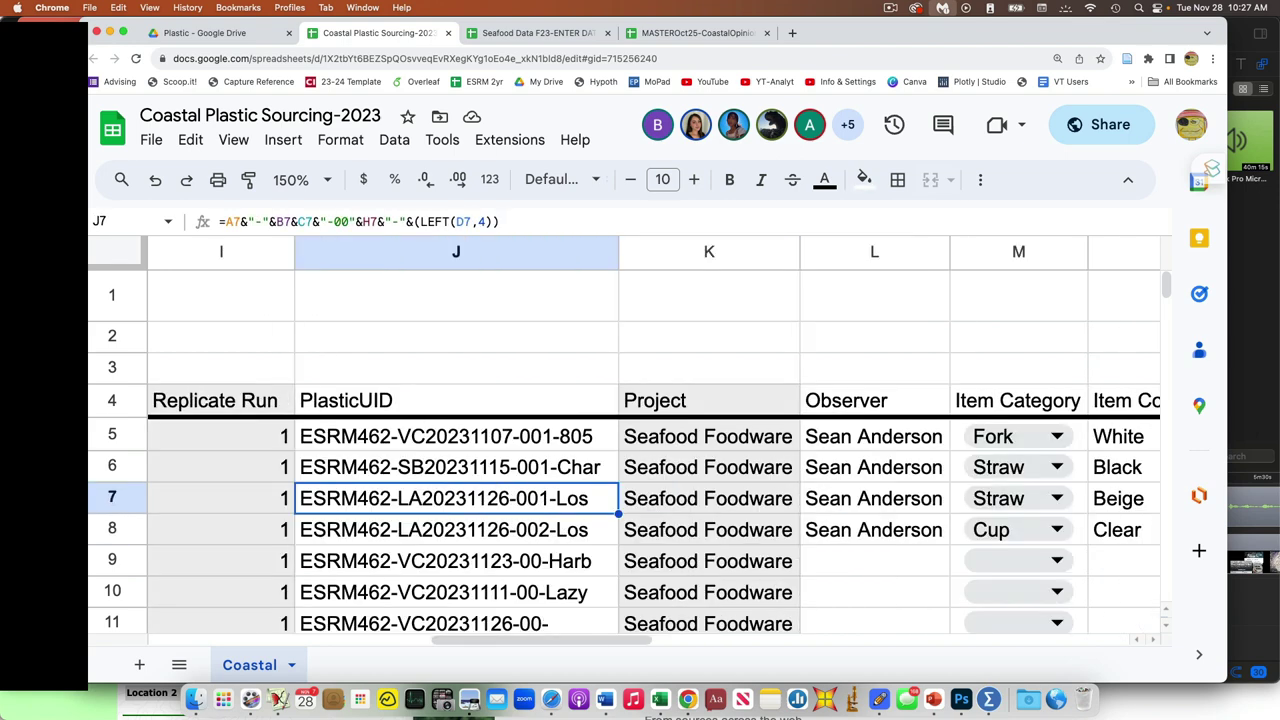
pyautogui.hscroll(2, 407, 431)
pyautogui.hscroll(-2, 407, 431)
pyautogui.hscroll(-2, 420, 435)
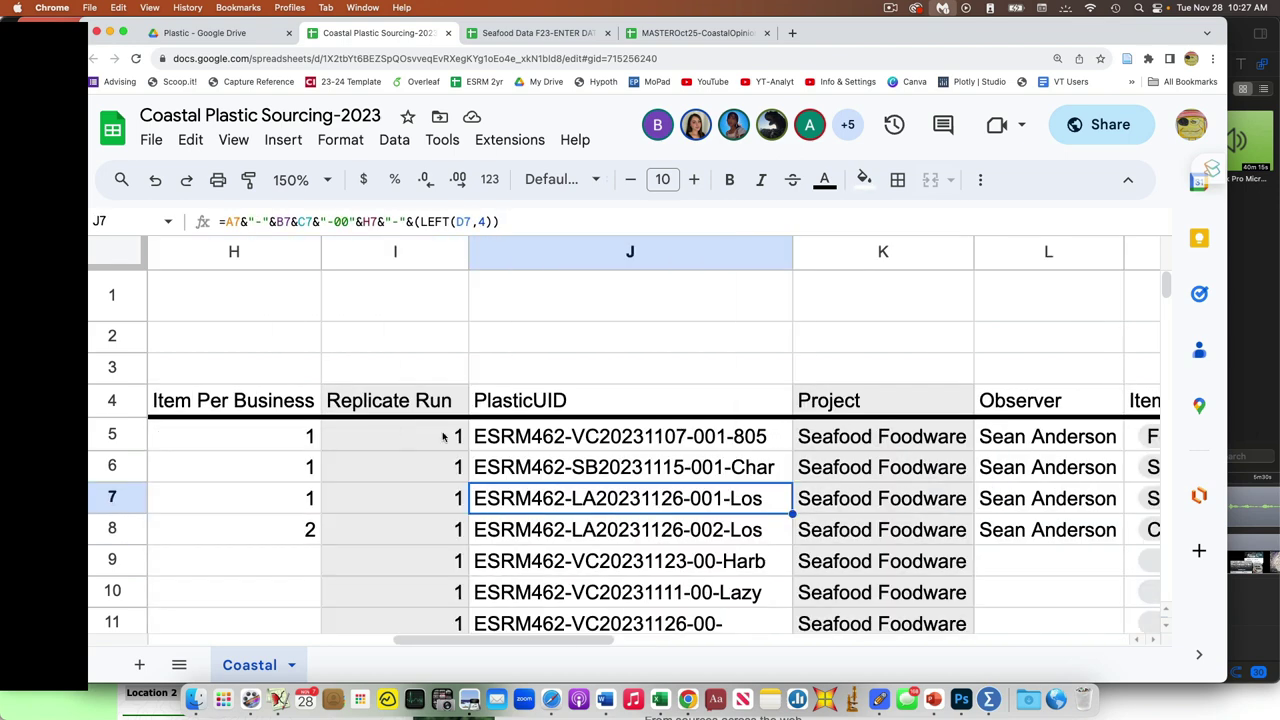
pyautogui.hscroll(4, 760, 430)
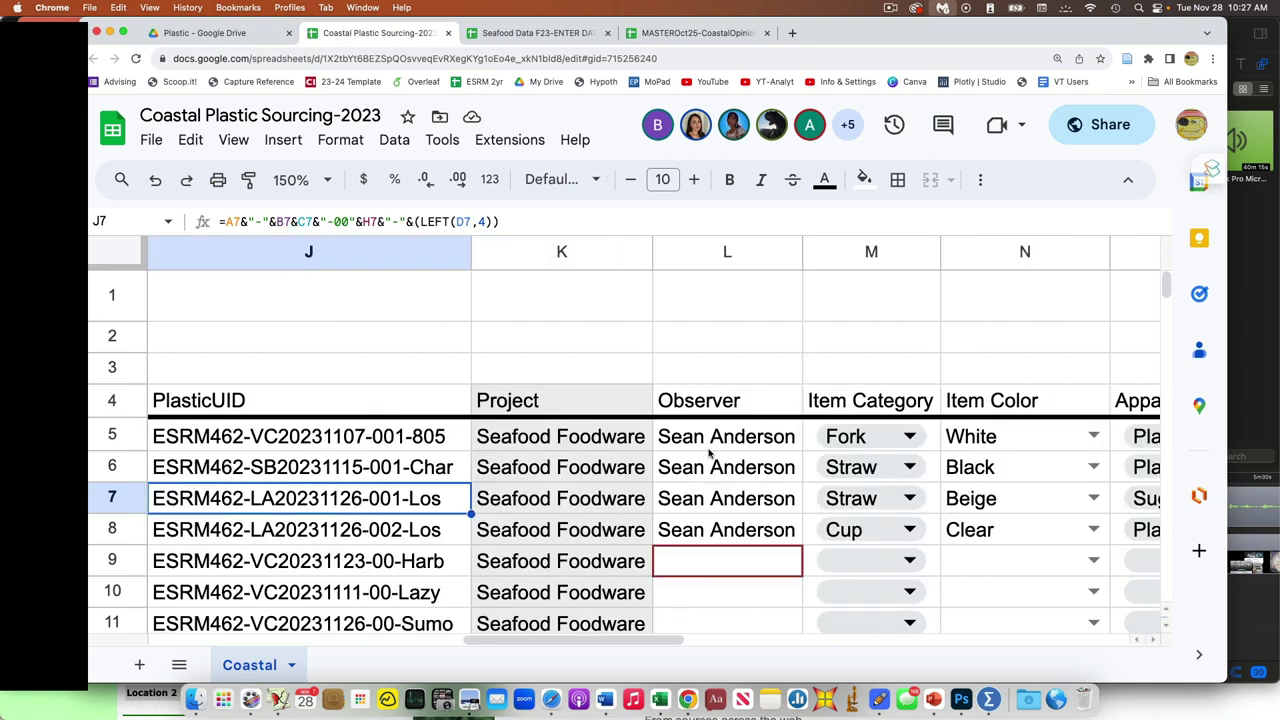
# View the Item Category choices for row 5 without changing the selected value
pyautogui.click(910, 437)
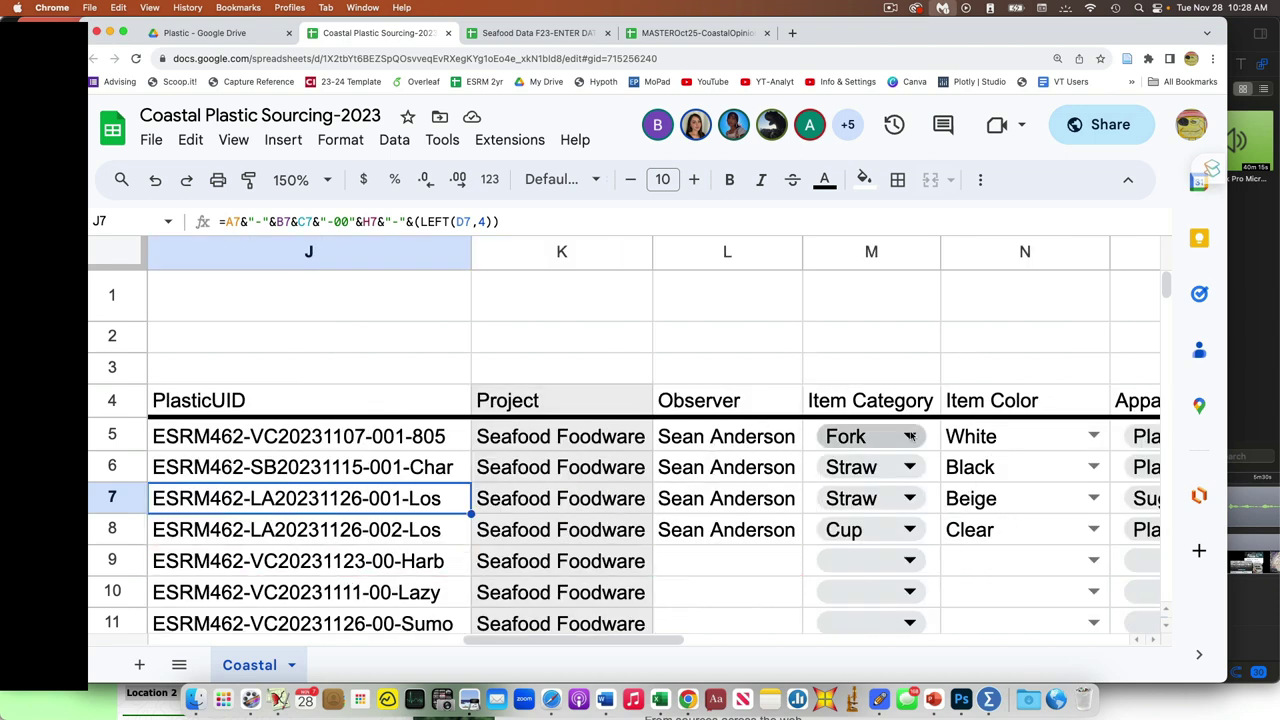
pyautogui.click(910, 432)
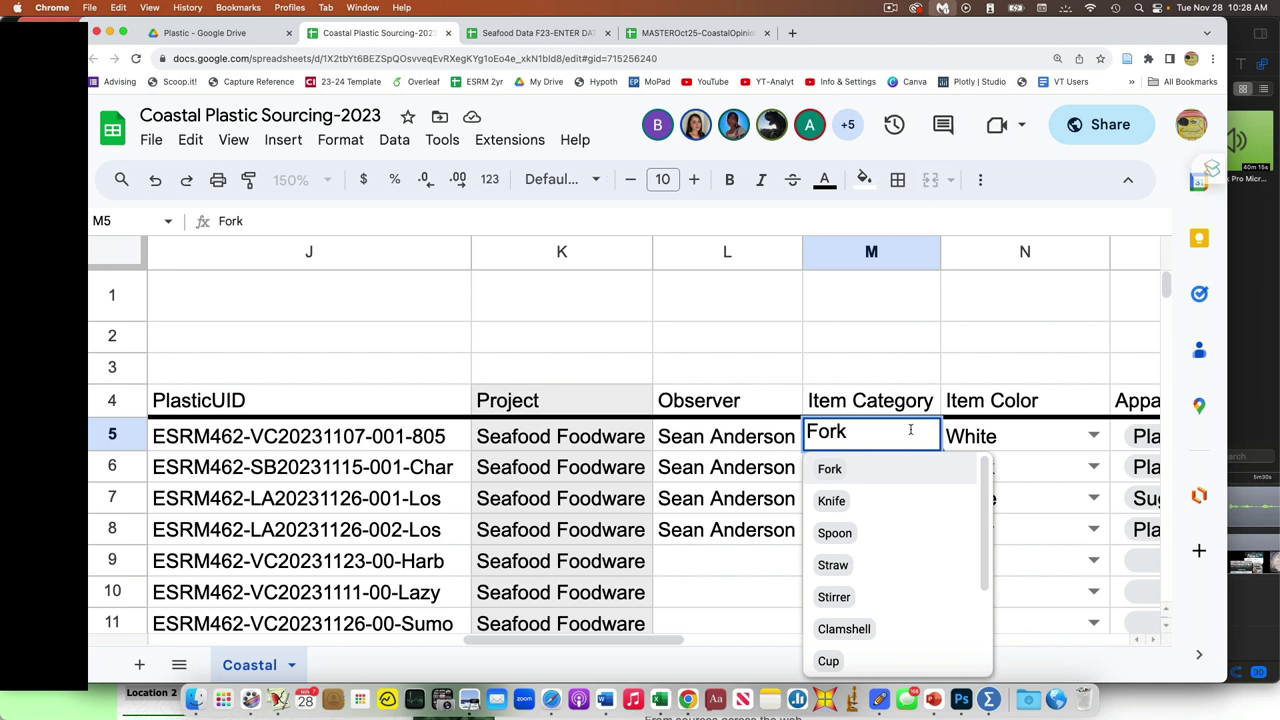
pyautogui.click(987, 380)
pyautogui.hscroll(2, 1037, 434)
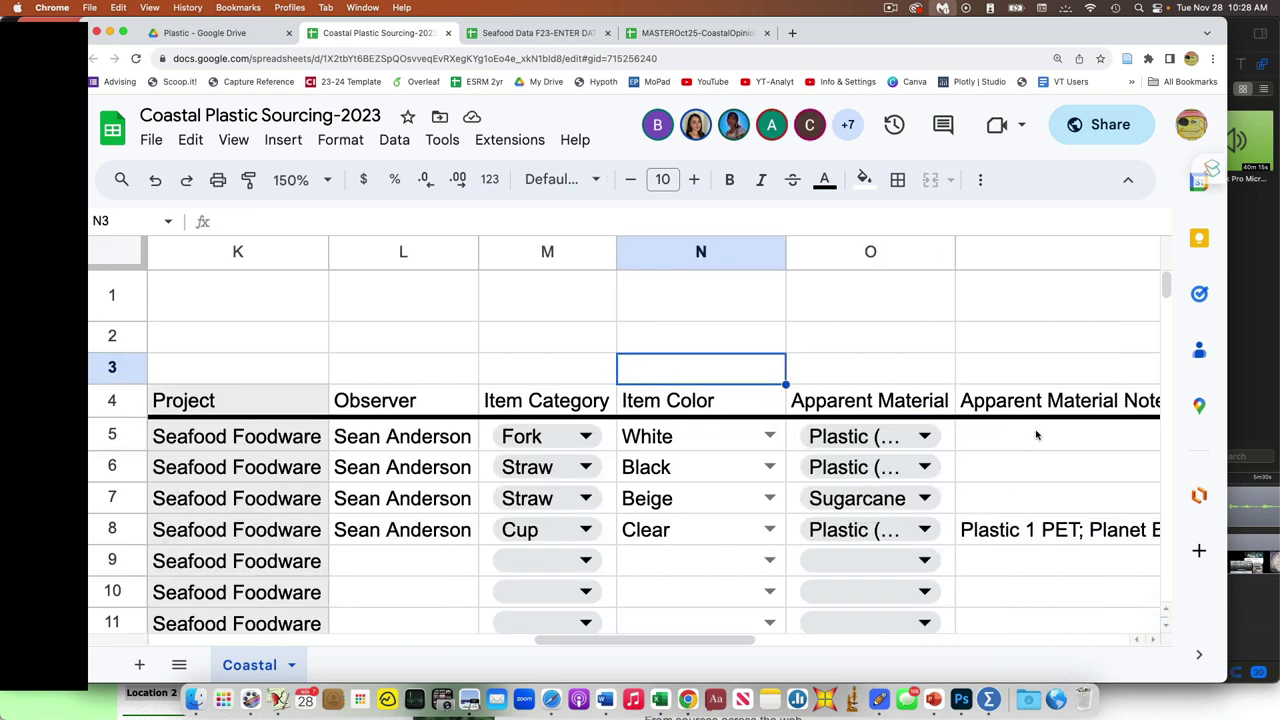
# Check the Apparent Material choices for row 5, leaving the value as is, and the Apparent Material Notes entry in row 8
pyautogui.click(925, 432)
pyautogui.click(925, 430)
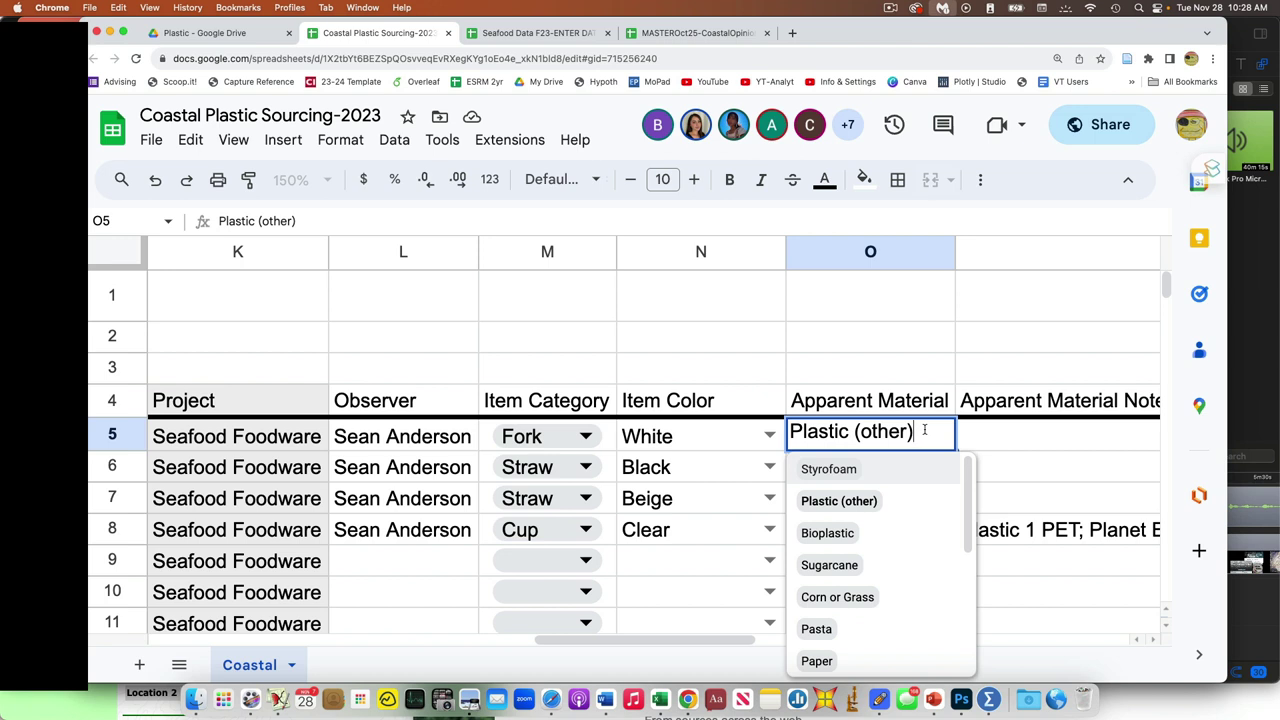
pyautogui.click(929, 376)
pyautogui.click(966, 511)
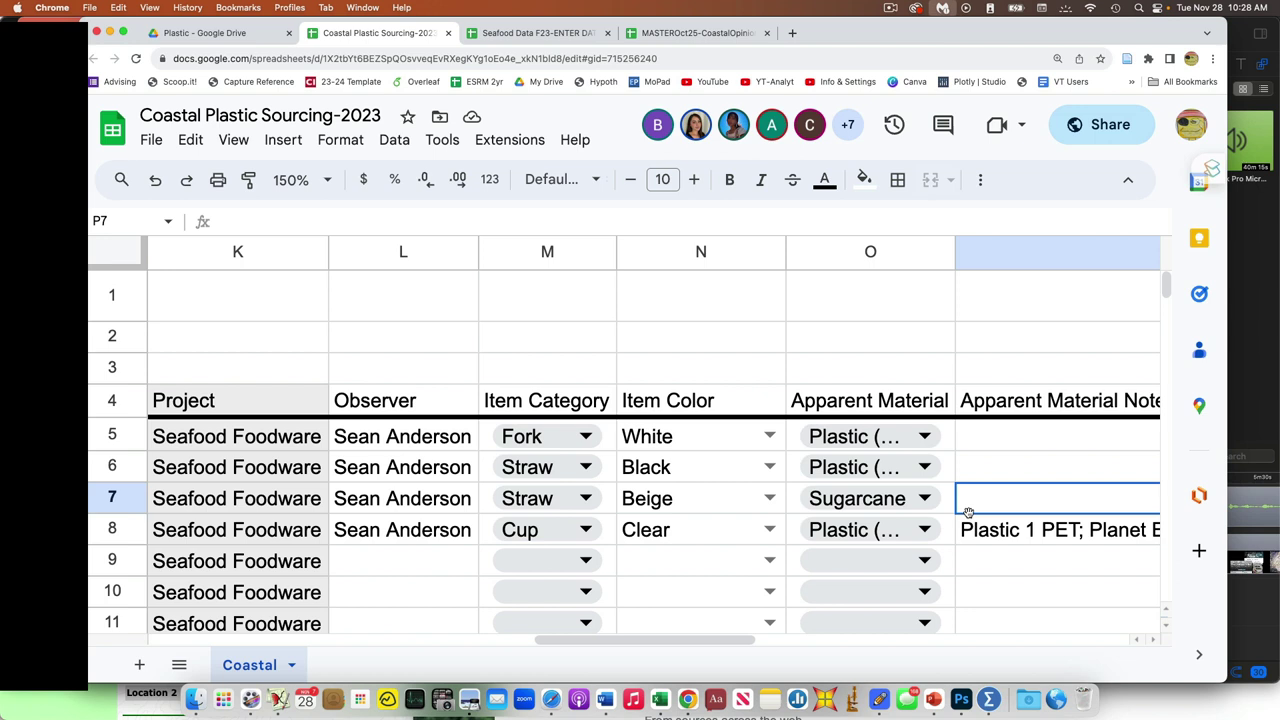
pyautogui.click(949, 531)
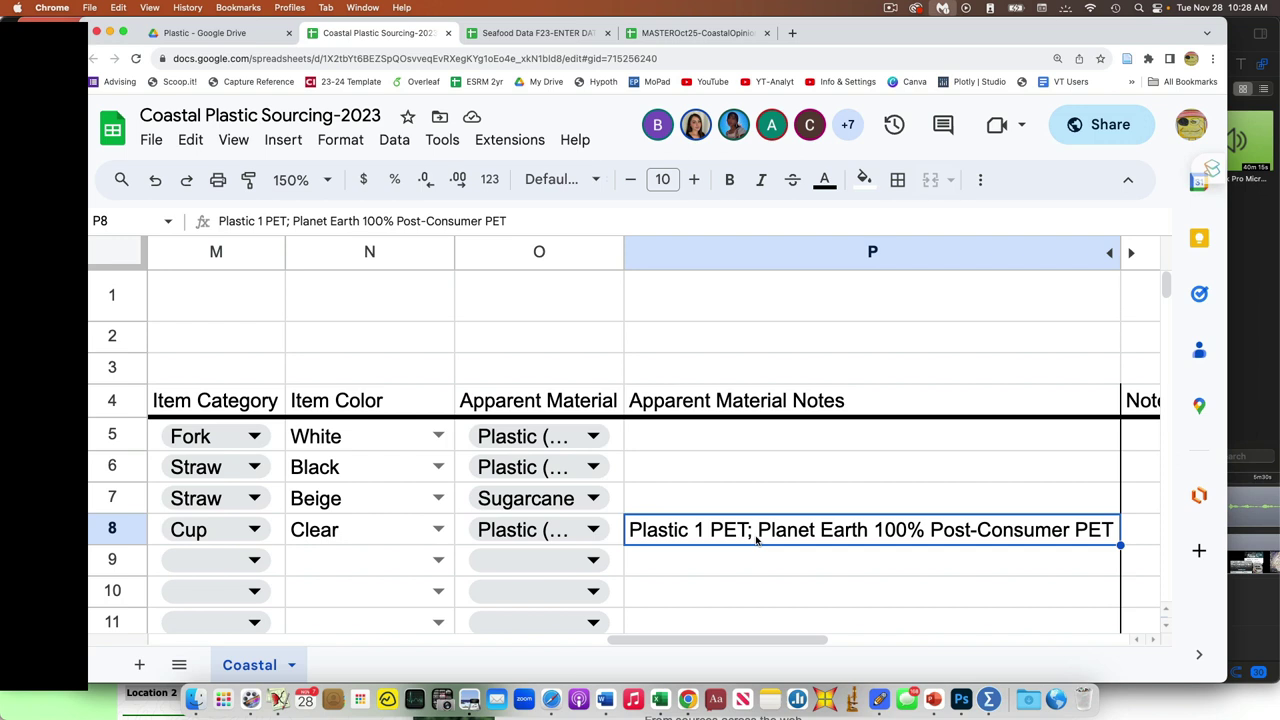
# Switch to Google Drive and open the Plastic Foodware Image Database folder to view its images
pyautogui.click(243, 34)
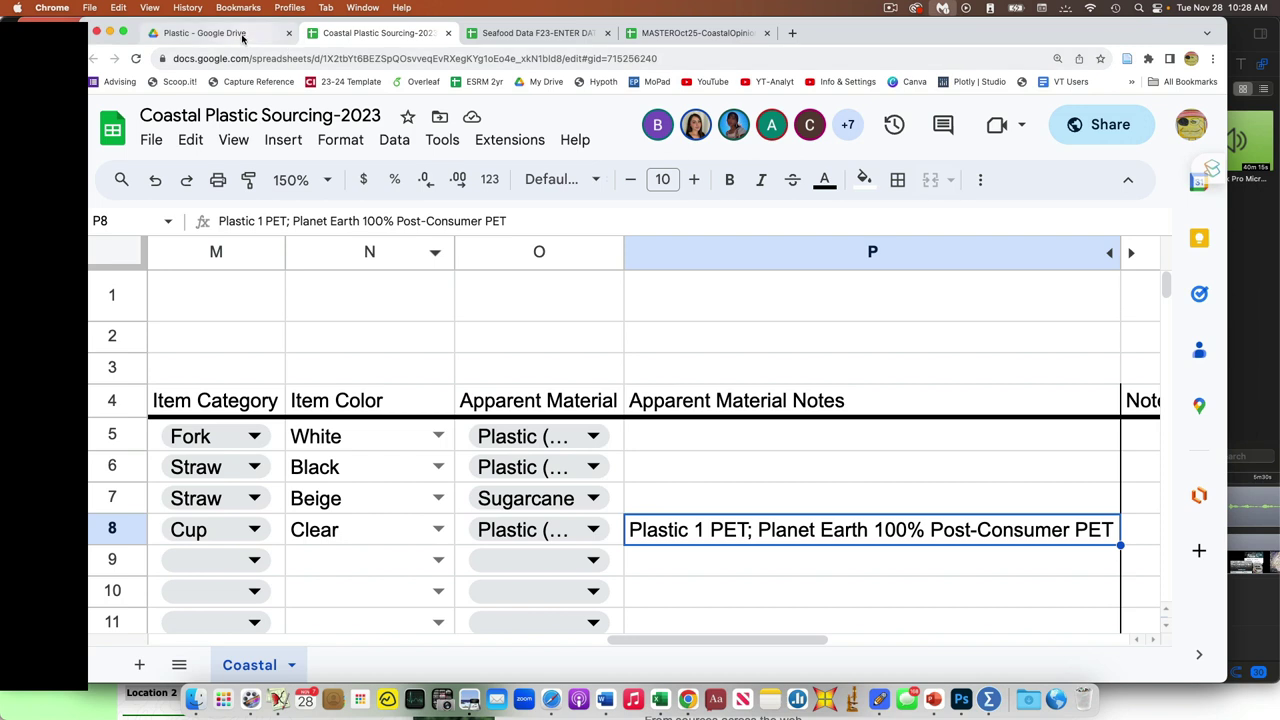
pyautogui.doubleClick(437, 293)
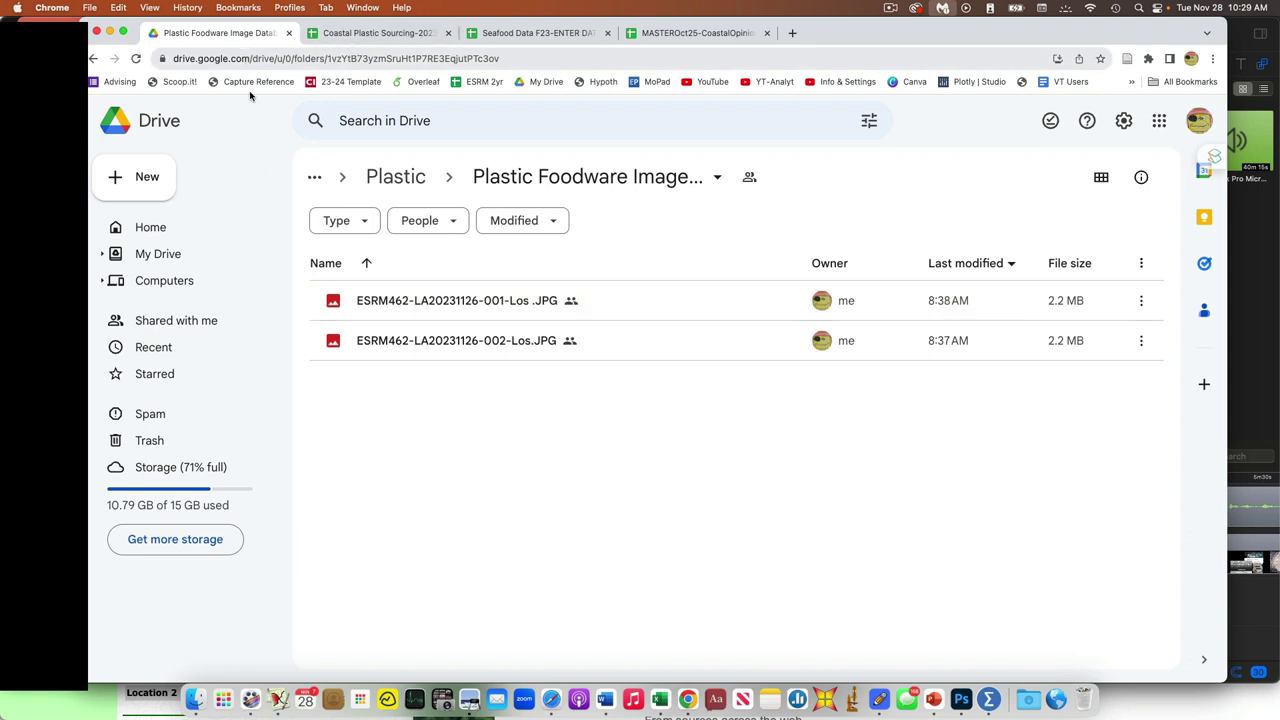
# Go up to the Seafood Surveys folder, review its files and open the Historic Data folder
pyautogui.click(429, 180)
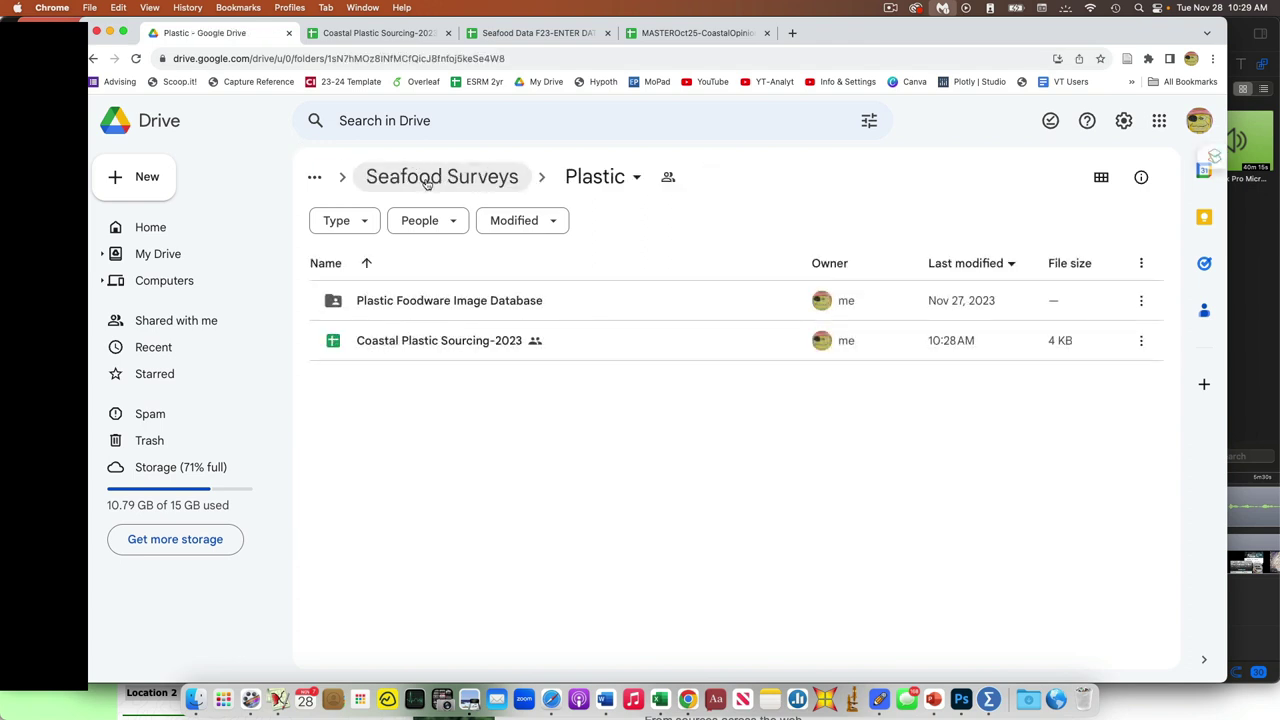
pyautogui.click(423, 179)
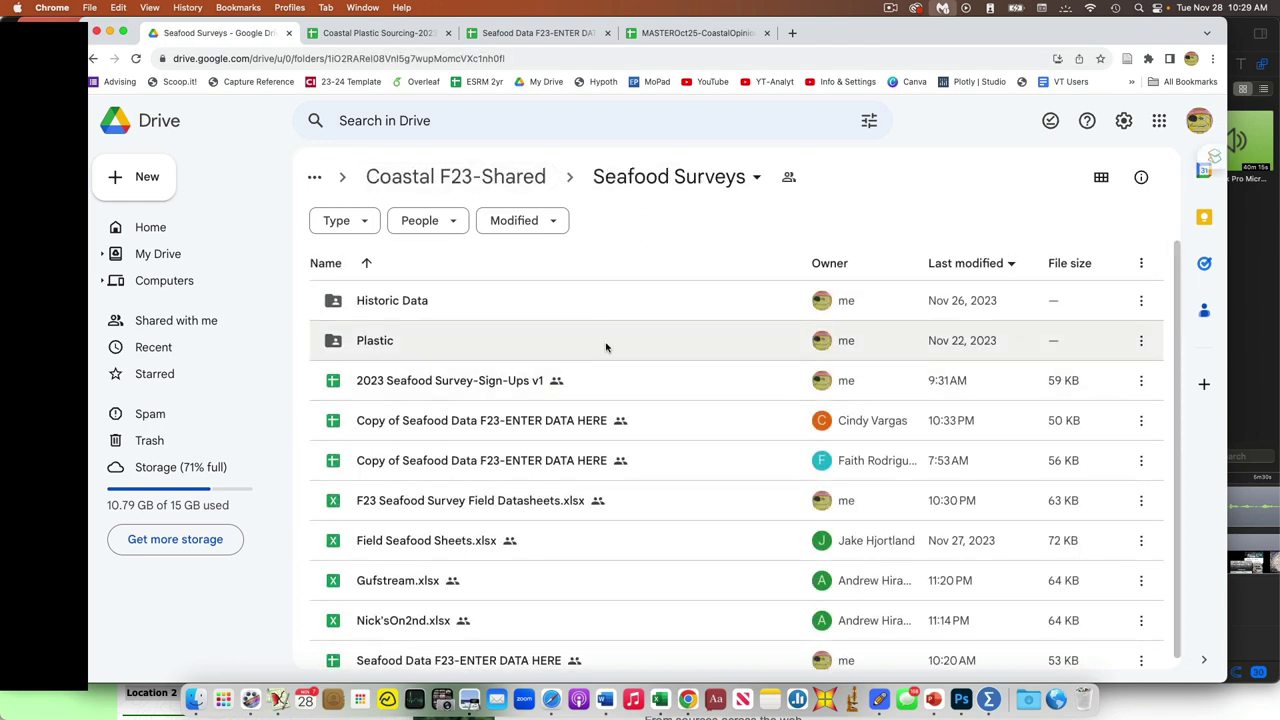
pyautogui.scroll(-1, 468, 378)
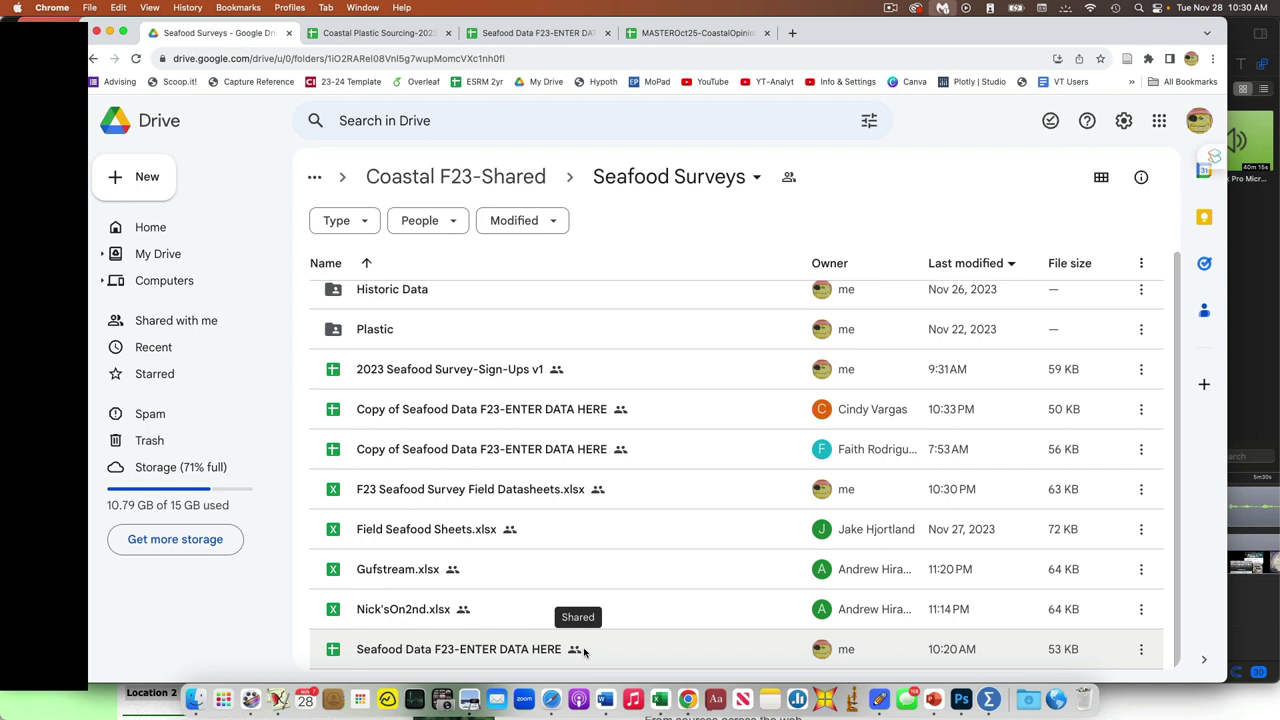
pyautogui.doubleClick(392, 298)
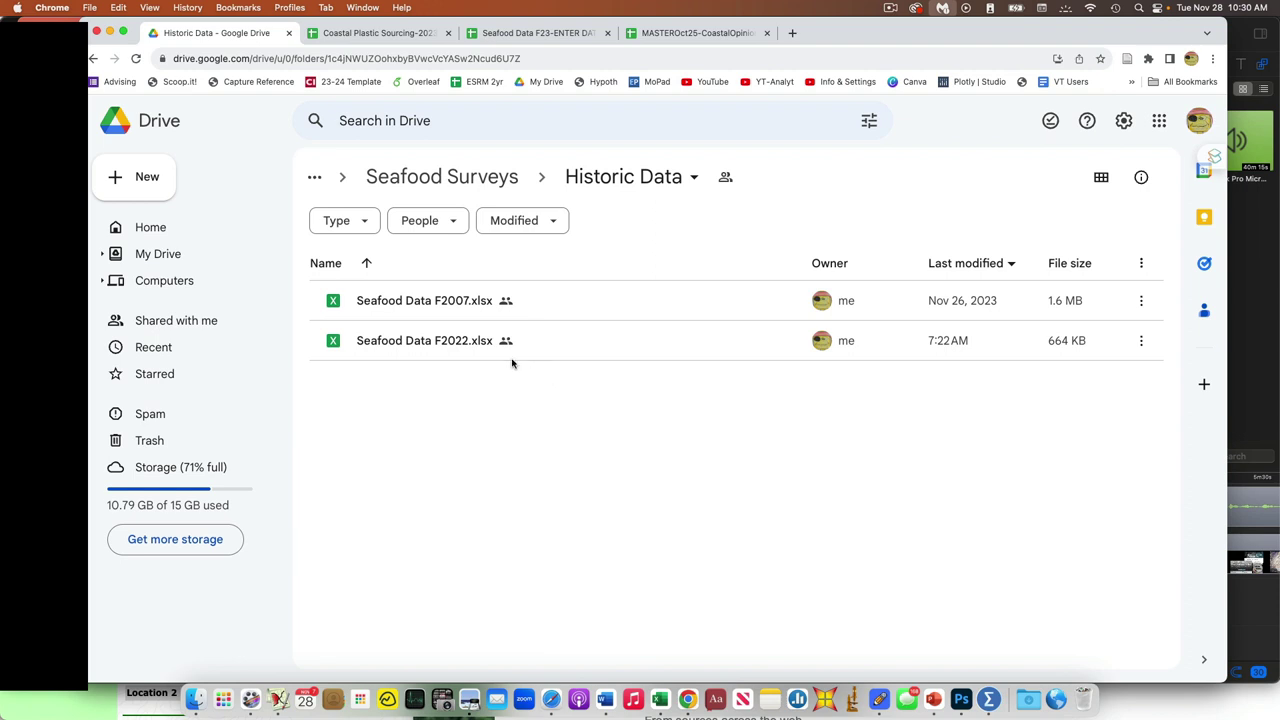
# Open Seafood Data F2007.xlsx and look through the Market Quant (F07) sheet
pyautogui.click(472, 308)
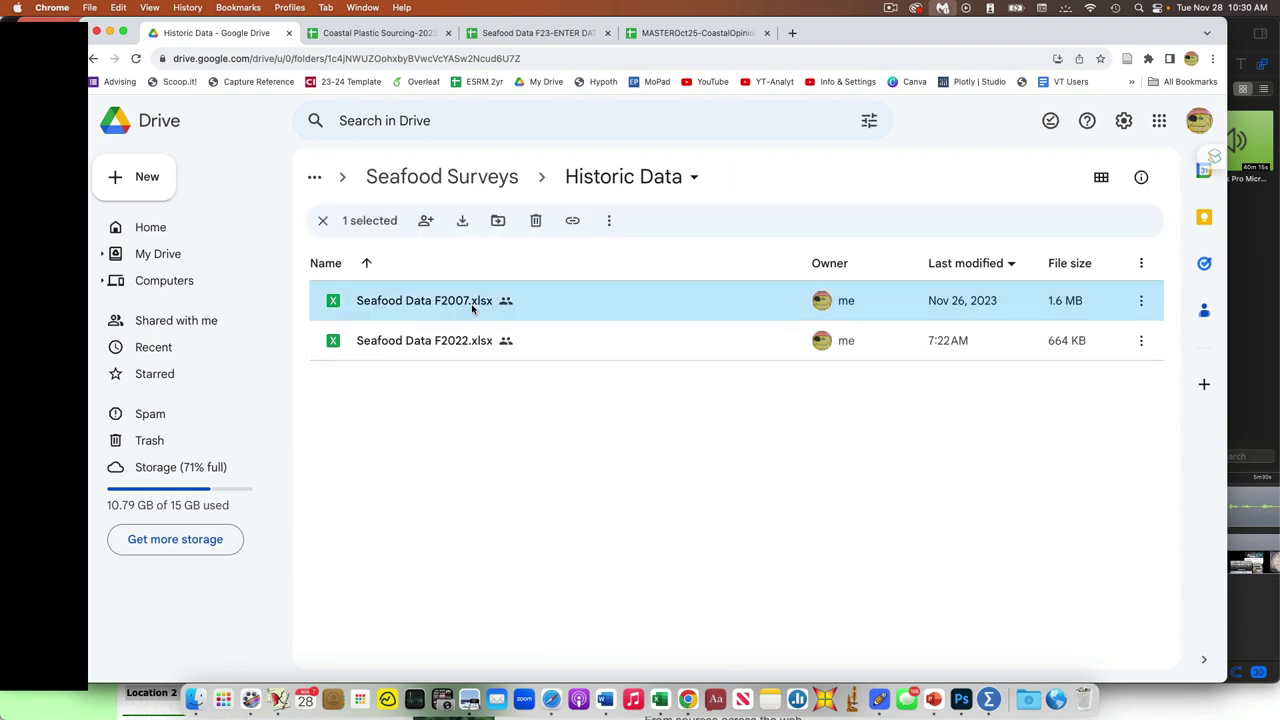
pyautogui.doubleClick(456, 310)
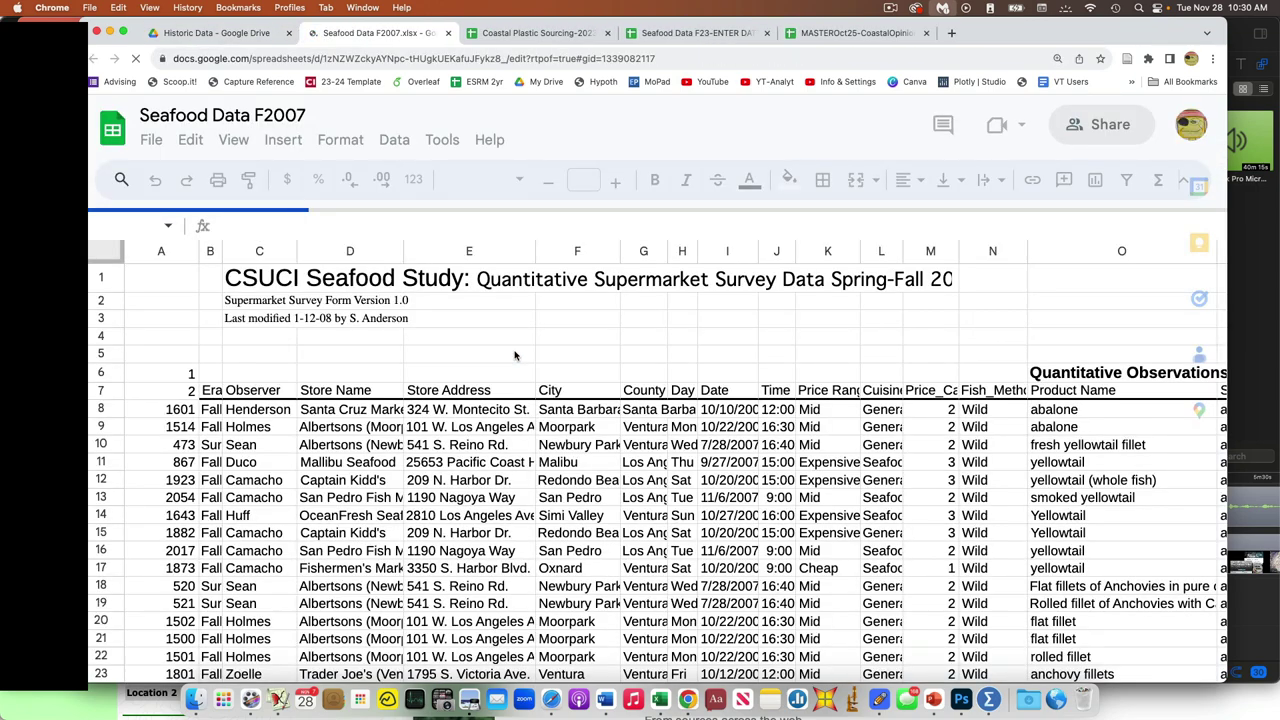
pyautogui.scroll(-5, 627, 507)
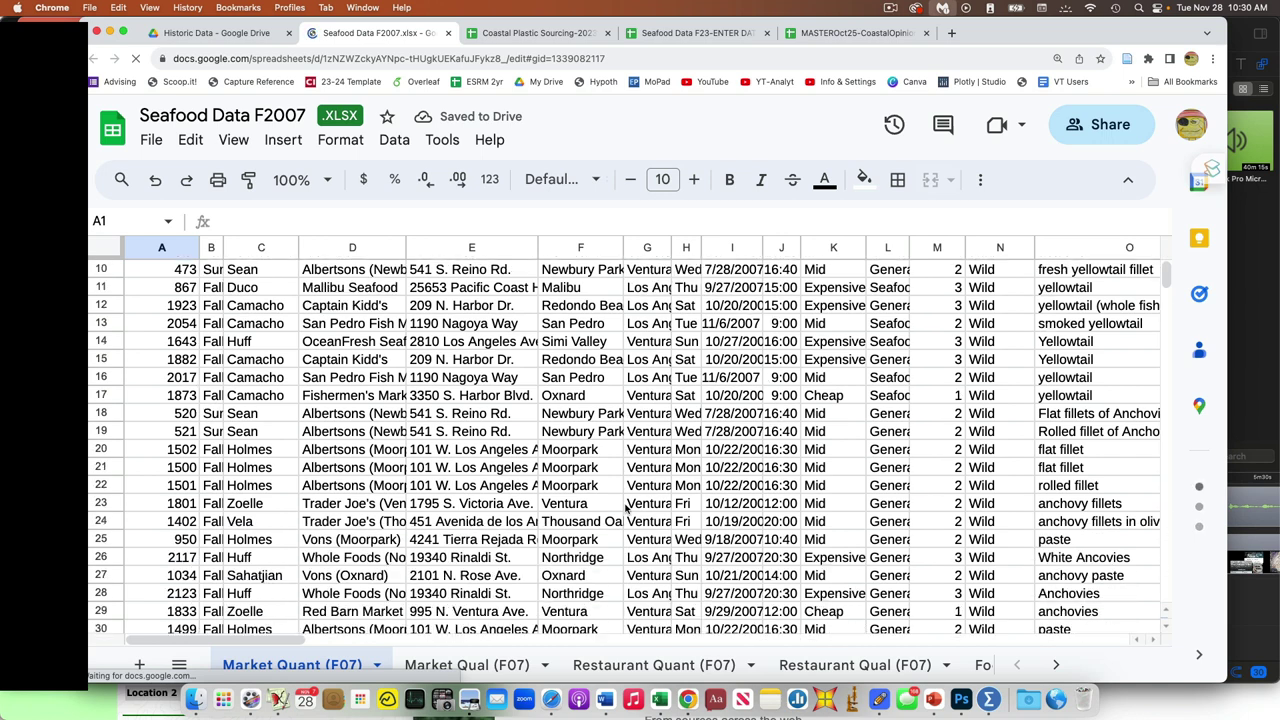
pyautogui.scroll(3, 627, 507)
pyautogui.scroll(-6, 628, 508)
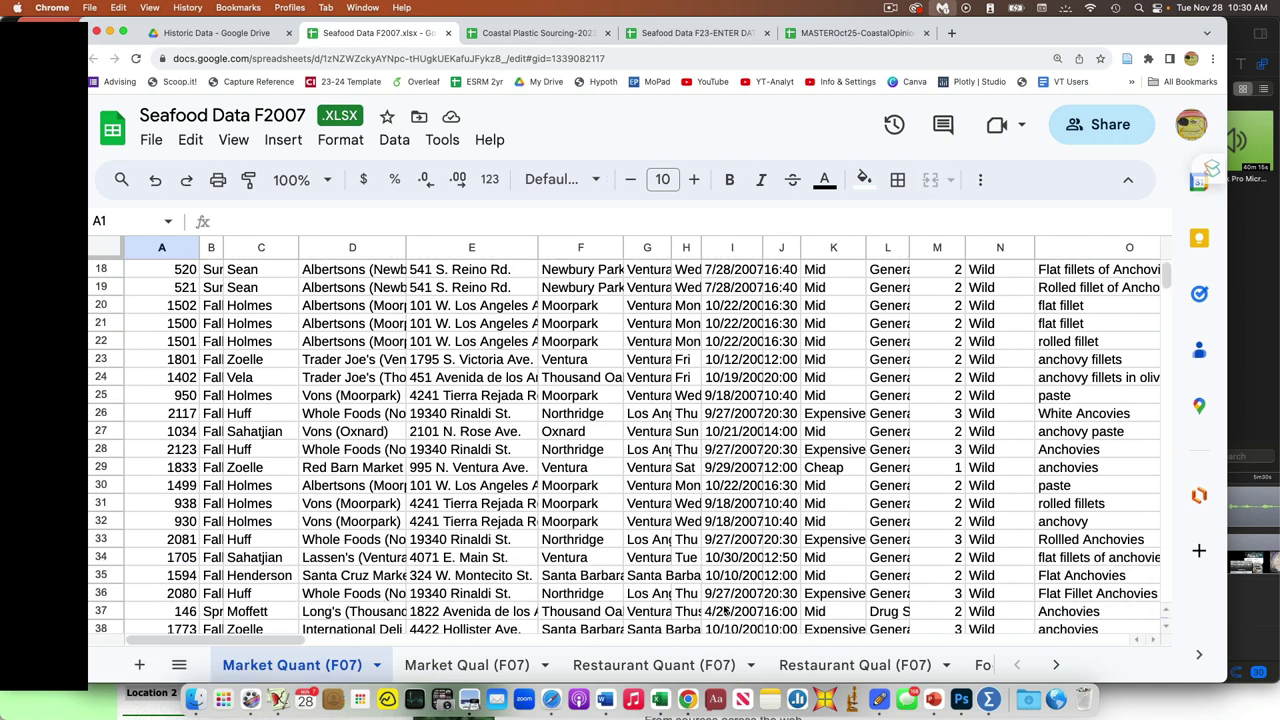
# Examine the Restaurant Quant (F07) sheet, including the country summary near row 3050, and close the workbook
pyautogui.click(703, 665)
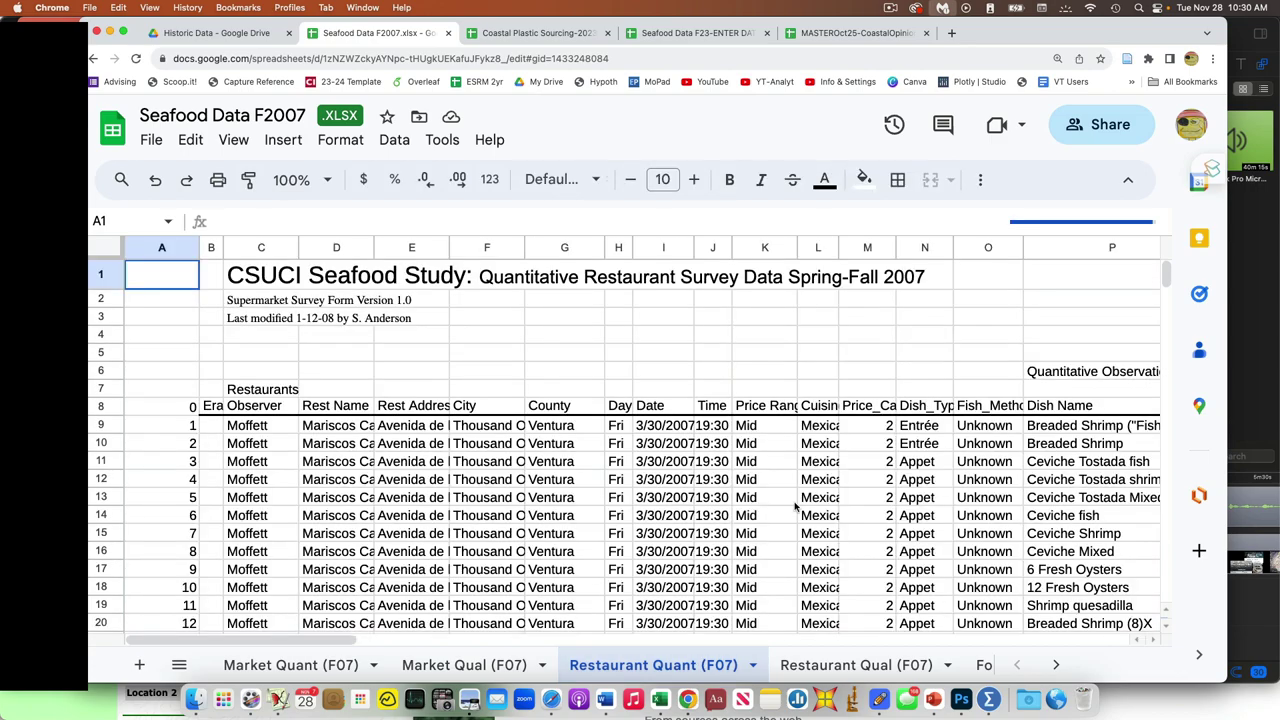
pyautogui.scroll(-3, 797, 500)
pyautogui.hscroll(6, 795, 505)
pyautogui.scroll(-13, 795, 505)
pyautogui.hscroll(8, 795, 505)
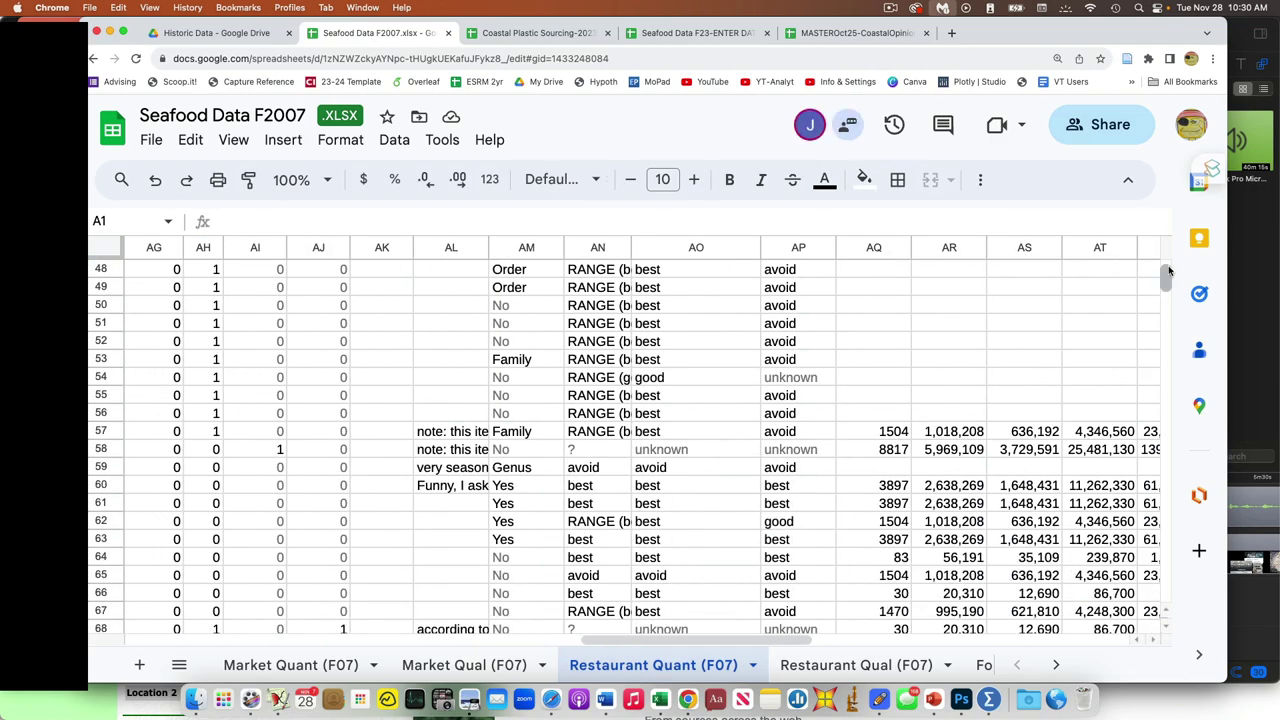
pyautogui.moveTo(1166, 278); pyautogui.dragTo(1158, 588)
pyautogui.hscroll(-5, 887, 517)
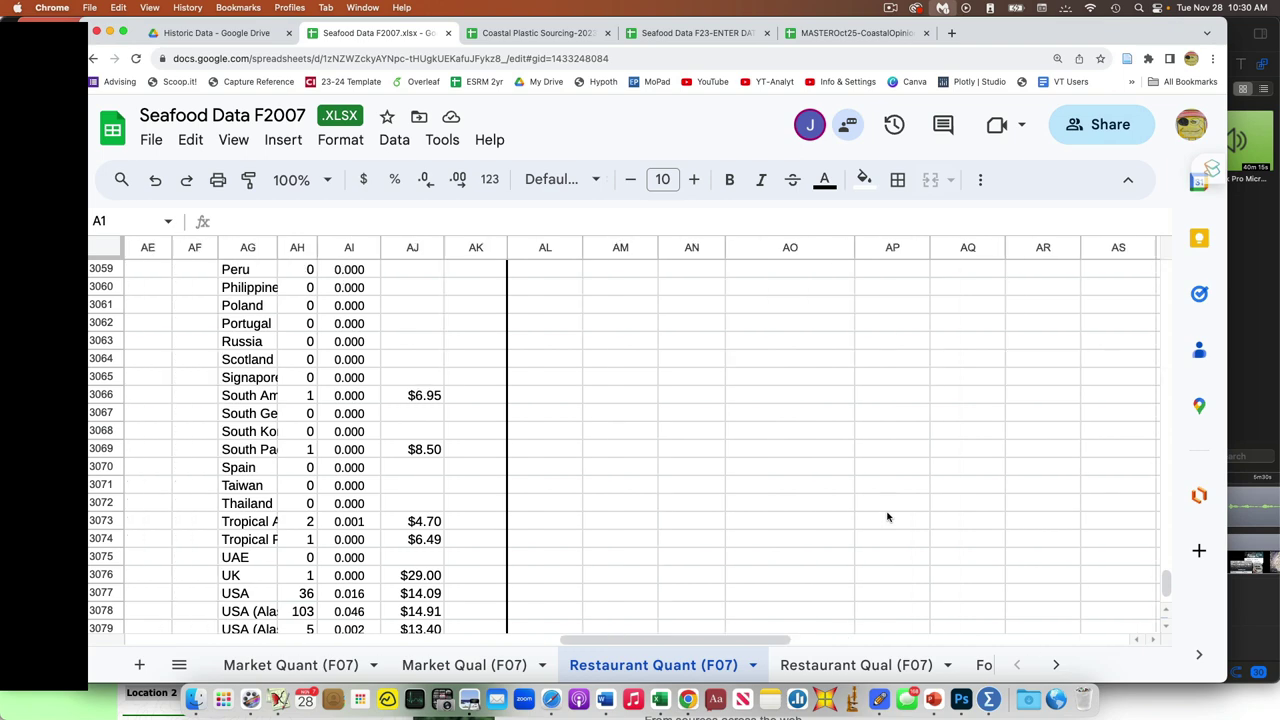
pyautogui.scroll(4, 887, 517)
pyautogui.scroll(4, 887, 517)
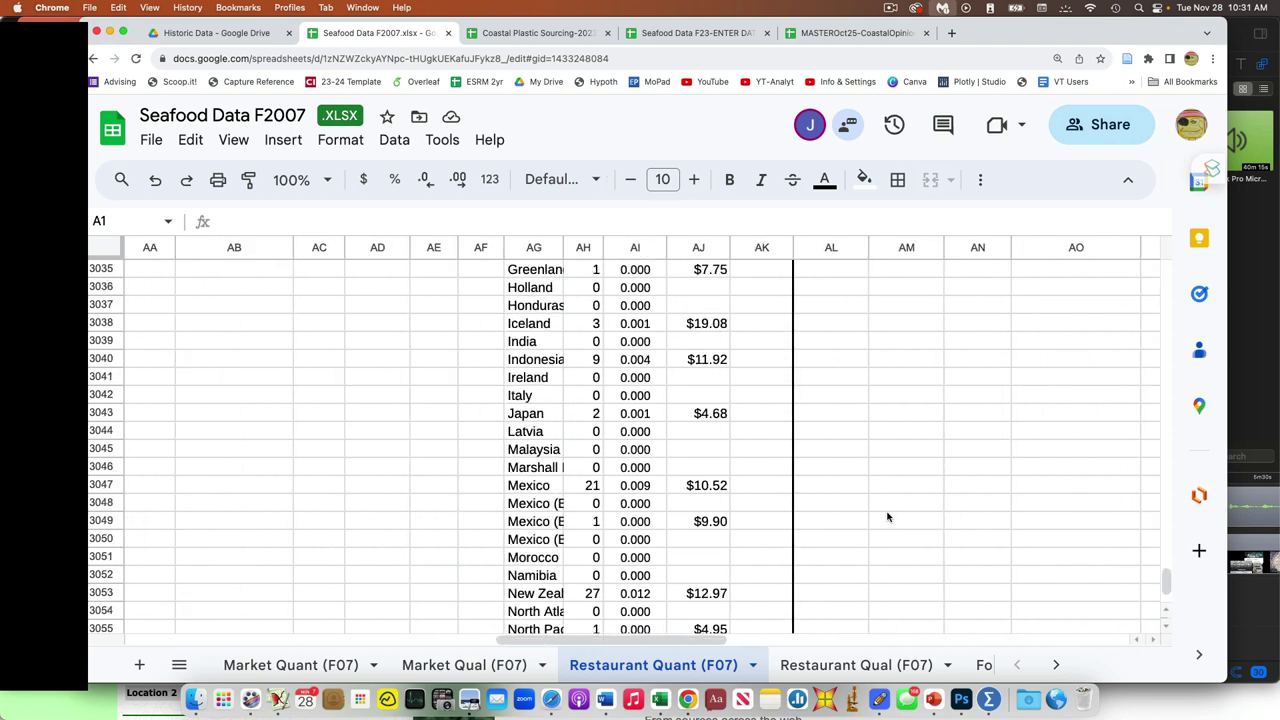
pyautogui.hscroll(-6, 635, 427)
pyautogui.hscroll(-2, 635, 427)
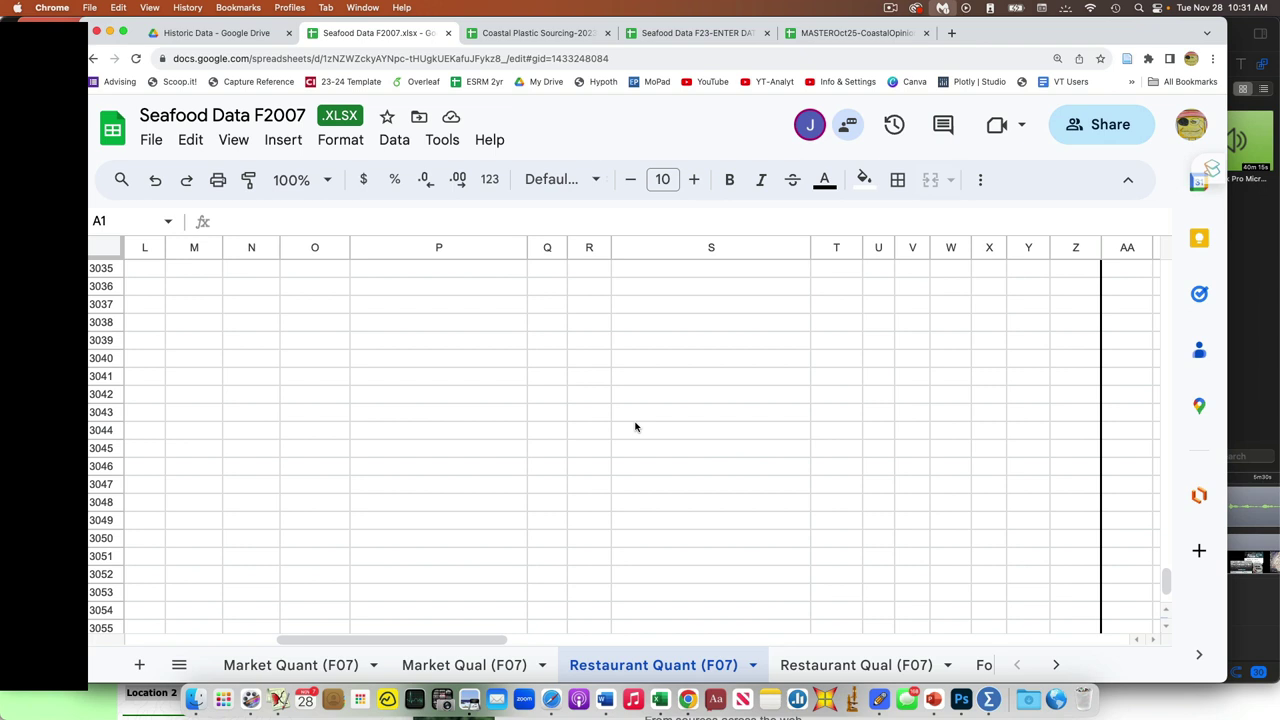
pyautogui.click(448, 33)
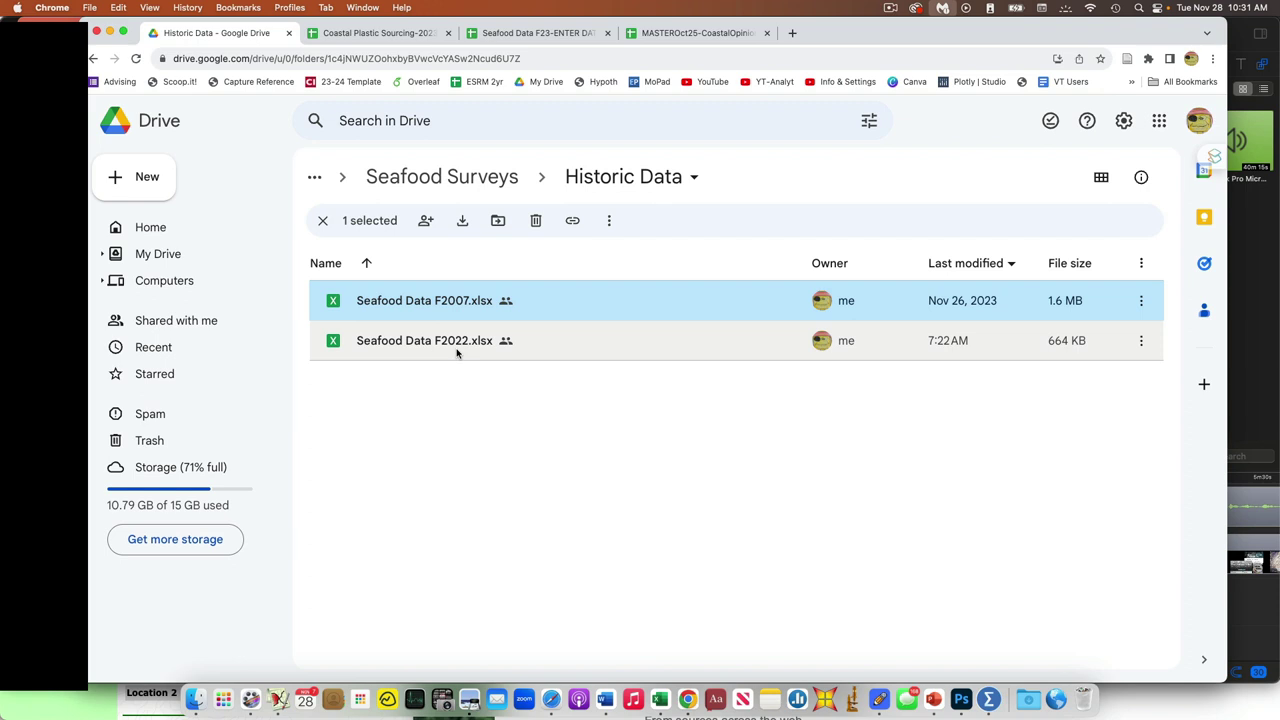
# Open Seafood Data F2022.xlsx and look through the Restaurant Qual (F22) survey records
pyautogui.doubleClick(457, 345)
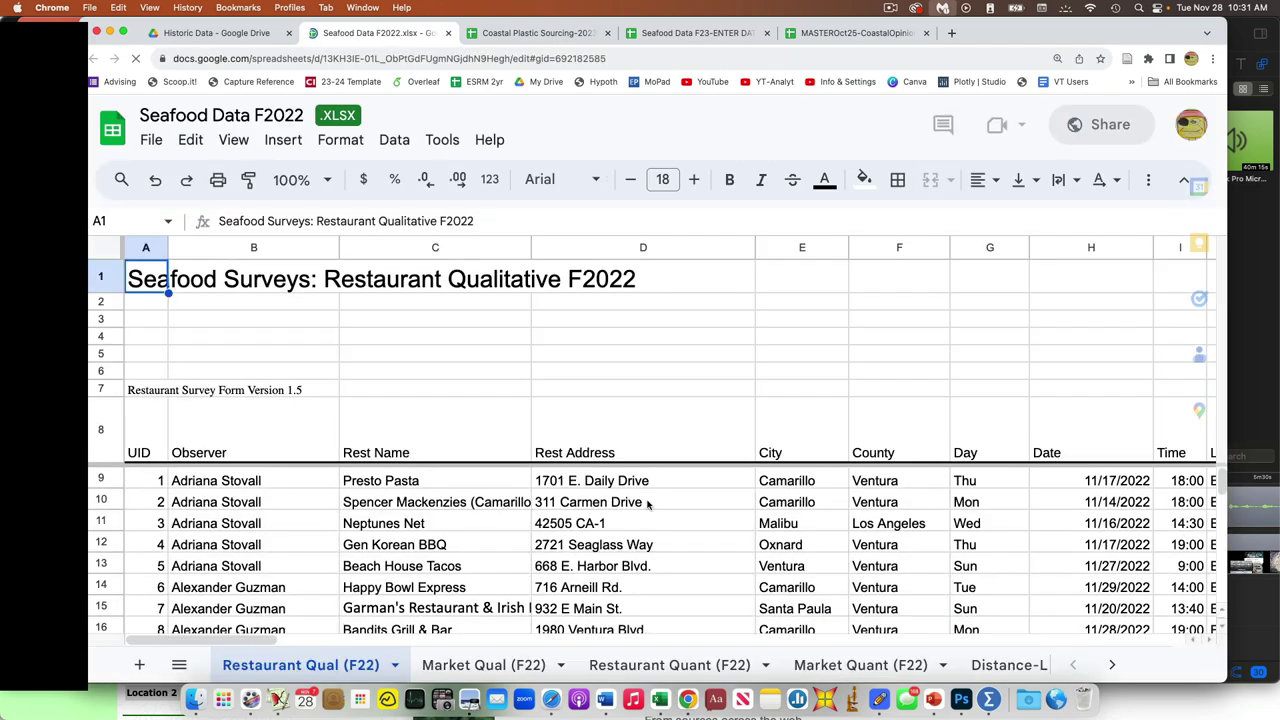
pyautogui.scroll(-3, 650, 500)
pyautogui.scroll(-1, 647, 503)
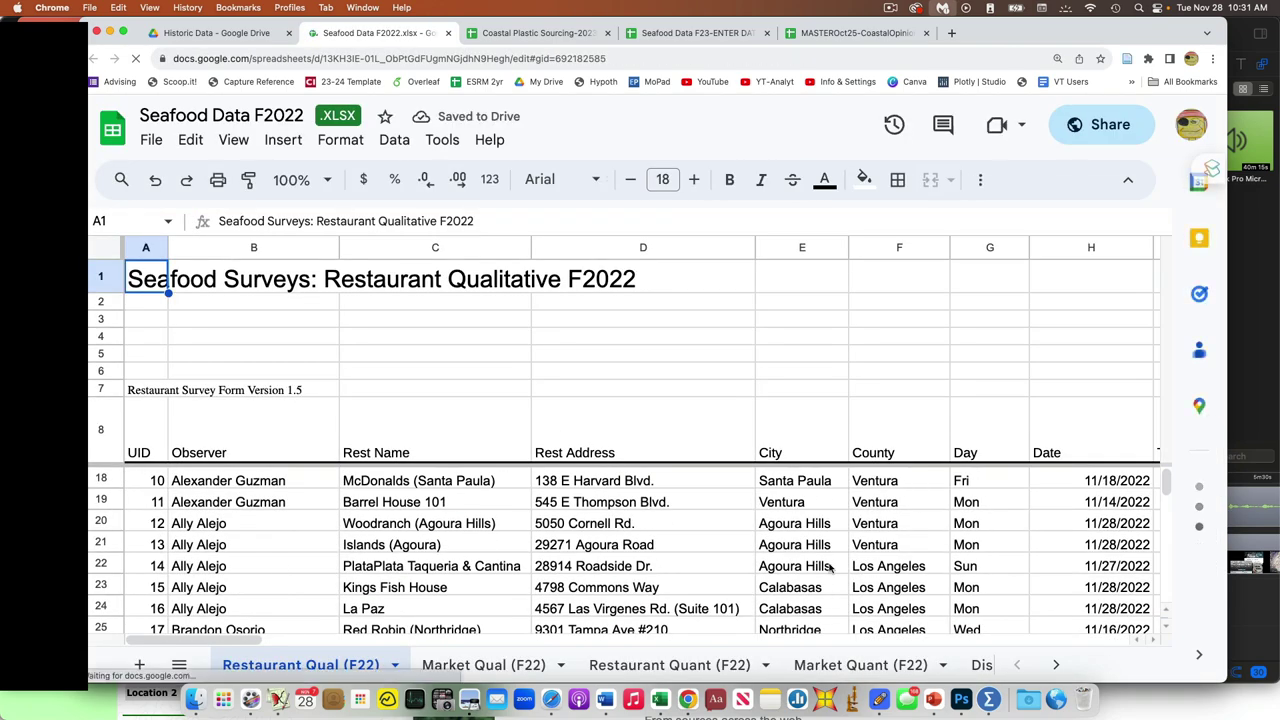
# Check the Market Quant (F22) and Restaurant Quant (F22) sheets, and open the Distance-Location sheet
pyautogui.click(860, 665)
pyautogui.click(703, 666)
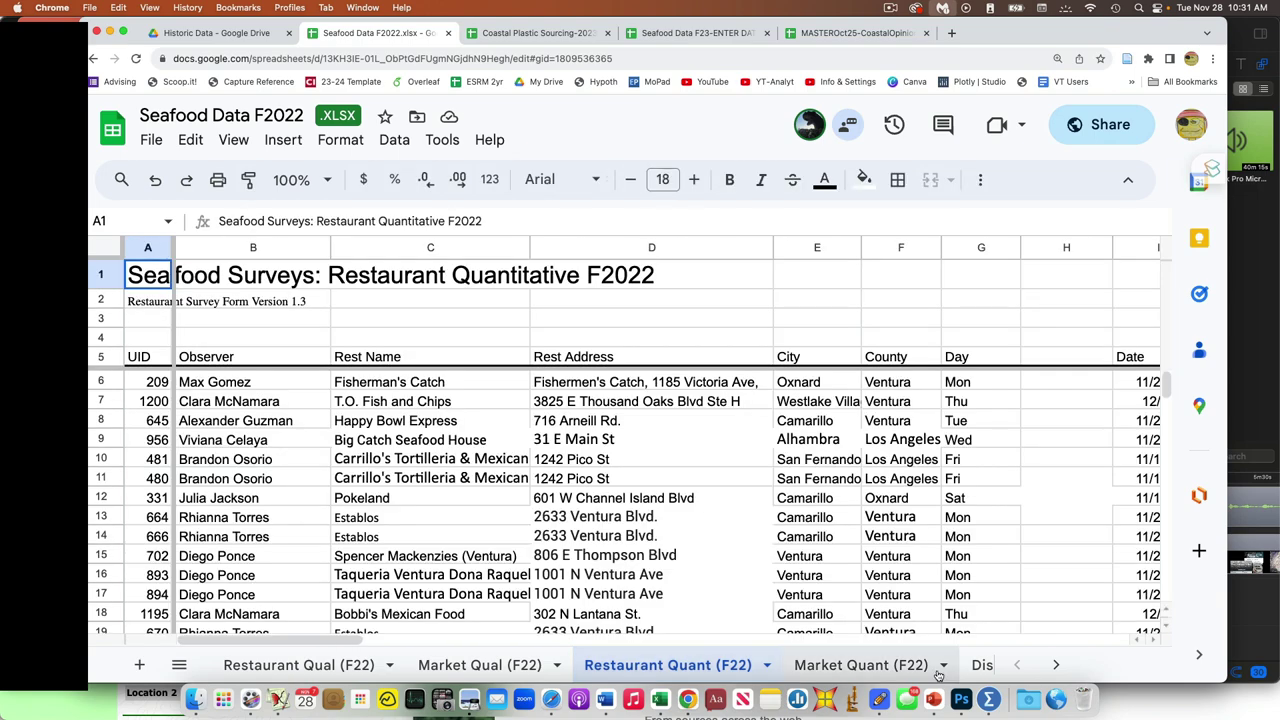
pyautogui.click(983, 665)
pyautogui.hscroll(5, 877, 586)
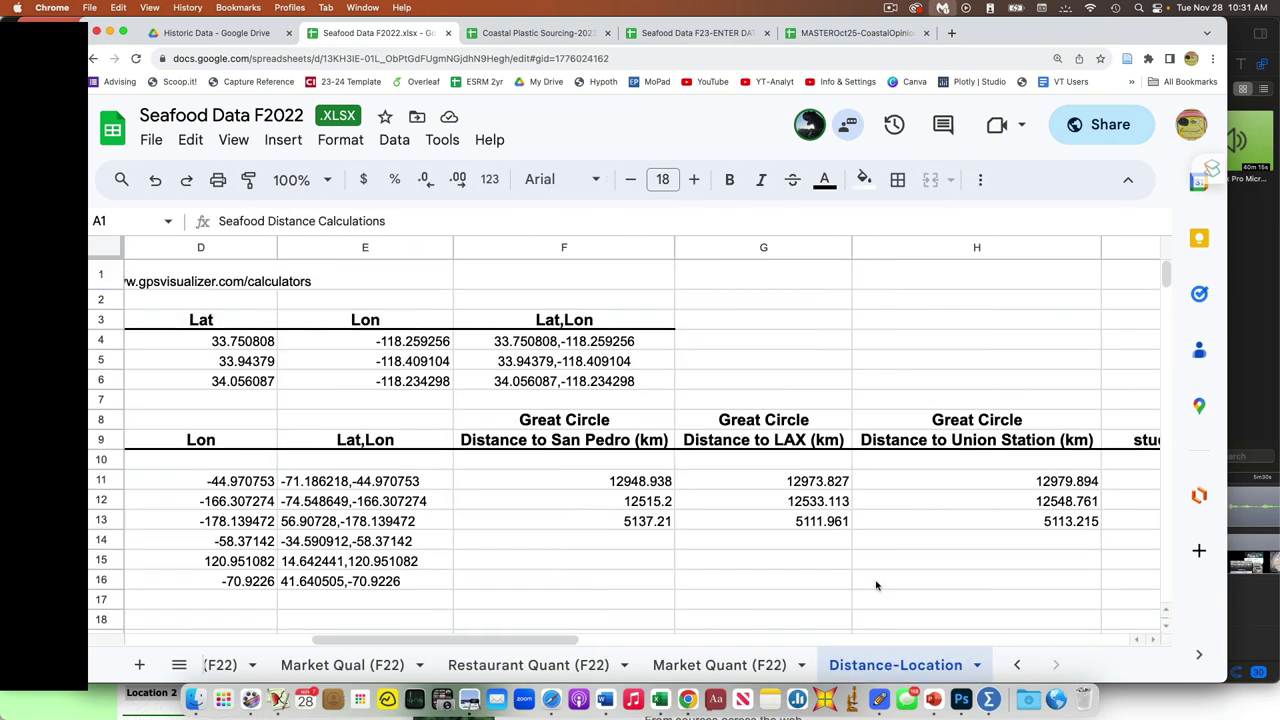
pyautogui.hscroll(-1, 877, 586)
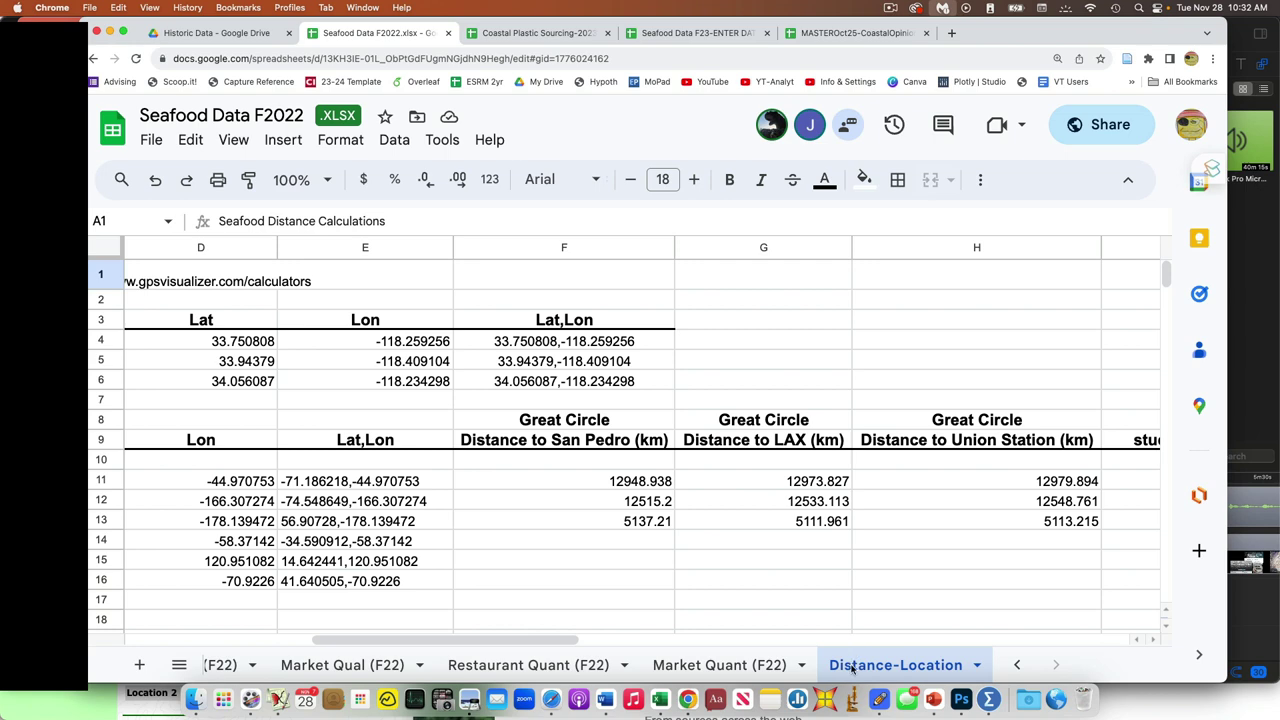
pyautogui.click(851, 668)
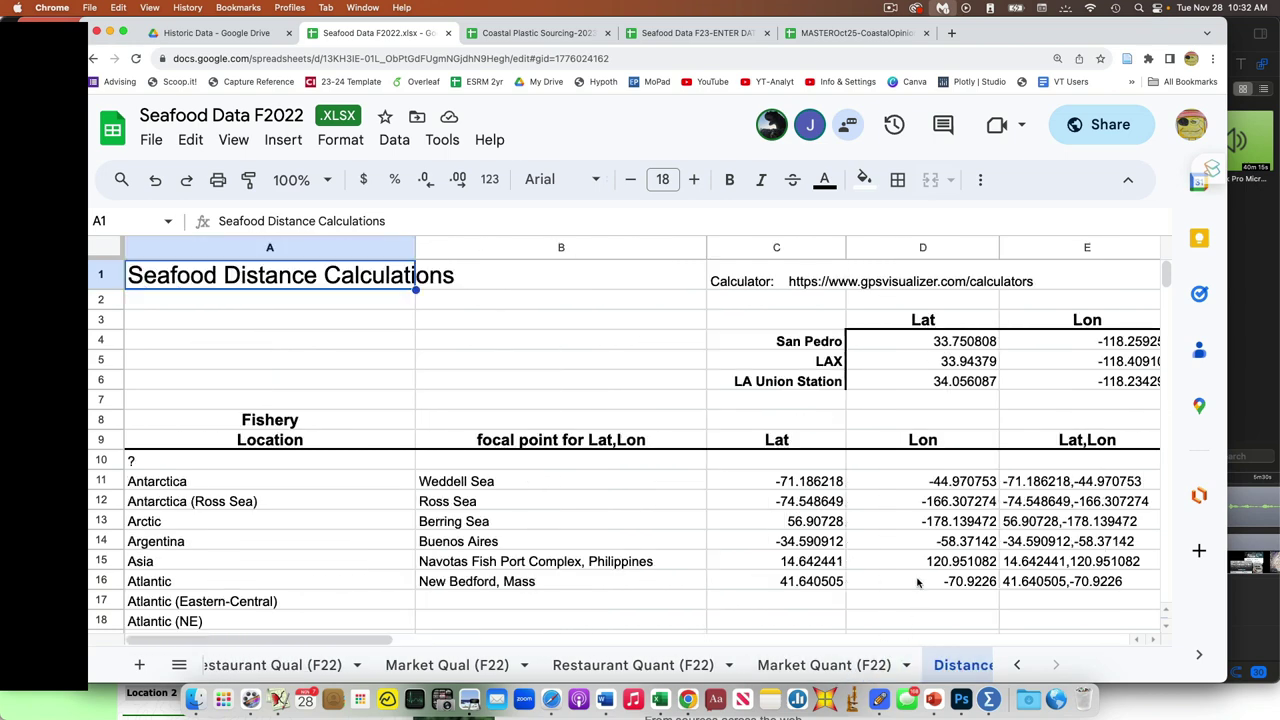
# Examine the Fishery Location list in column A, including the Brazil, Canada (Eastern-Nova Scotia) and Canada (Pacific NW-Skeena River) entries
pyautogui.scroll(-1, 918, 583)
pyautogui.scroll(-2, 918, 583)
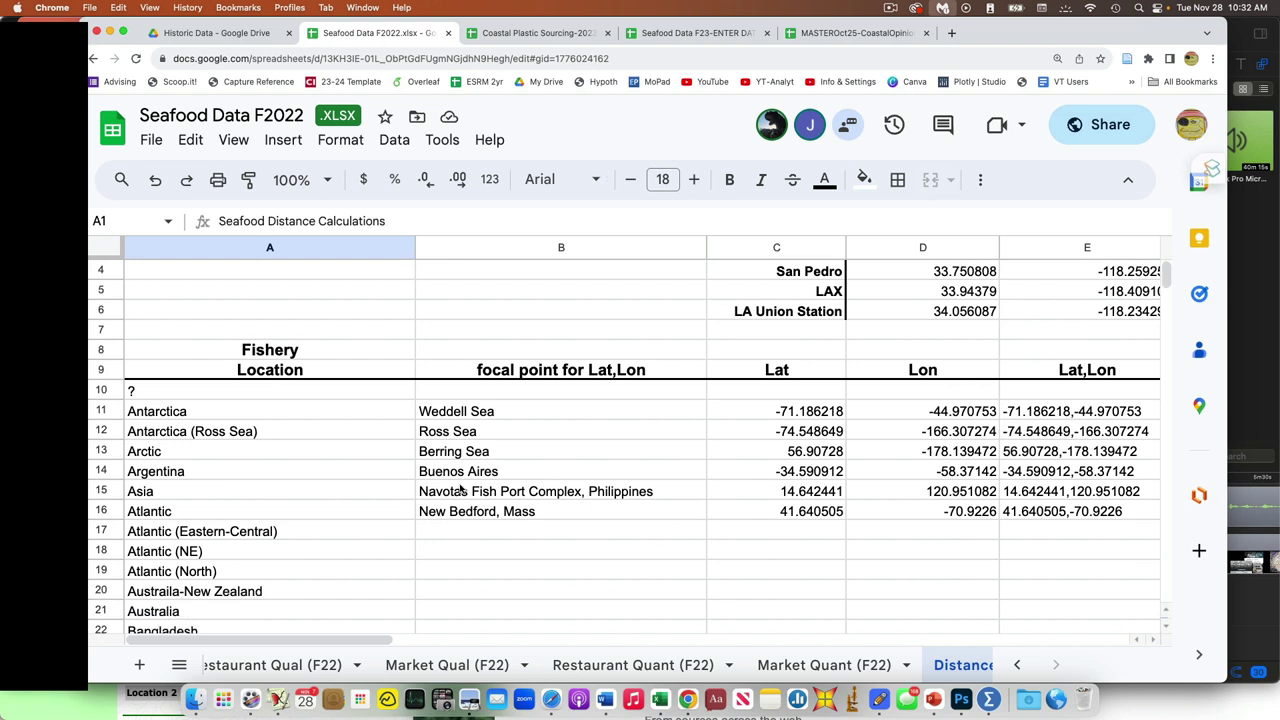
pyautogui.scroll(-6, 317, 441)
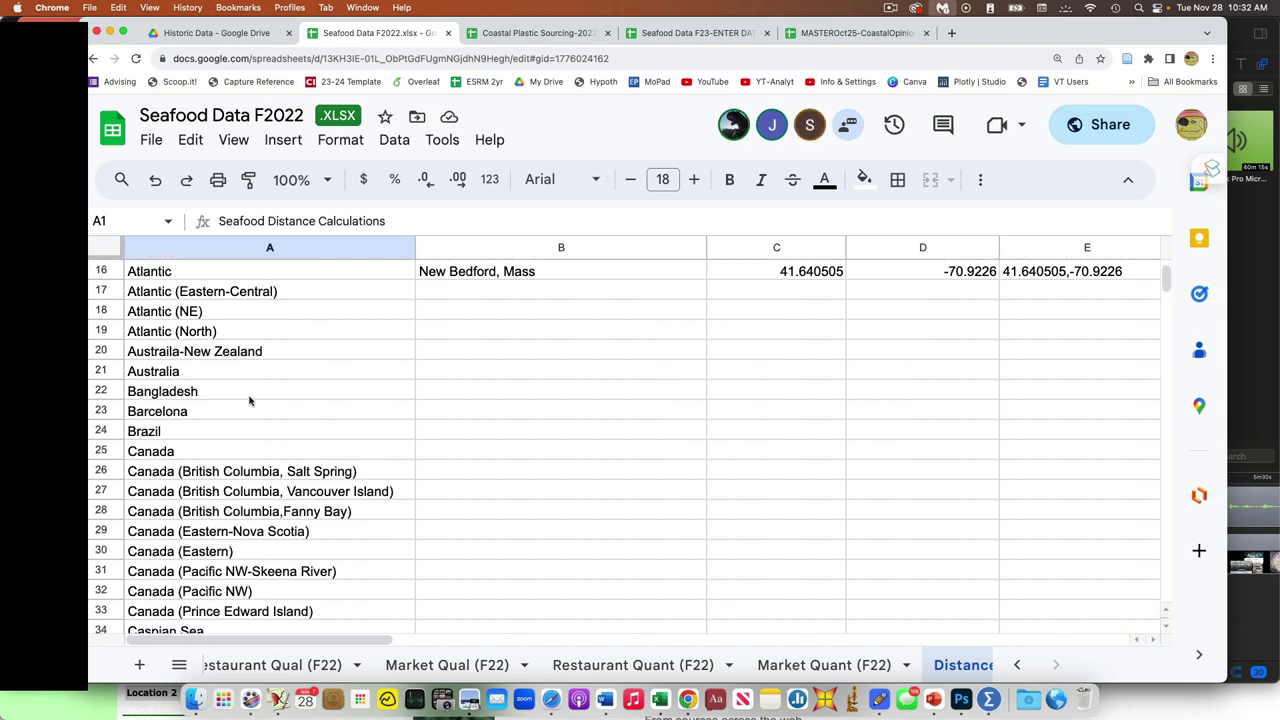
pyautogui.click(251, 394)
pyautogui.click(245, 426)
pyautogui.scroll(-3, 245, 435)
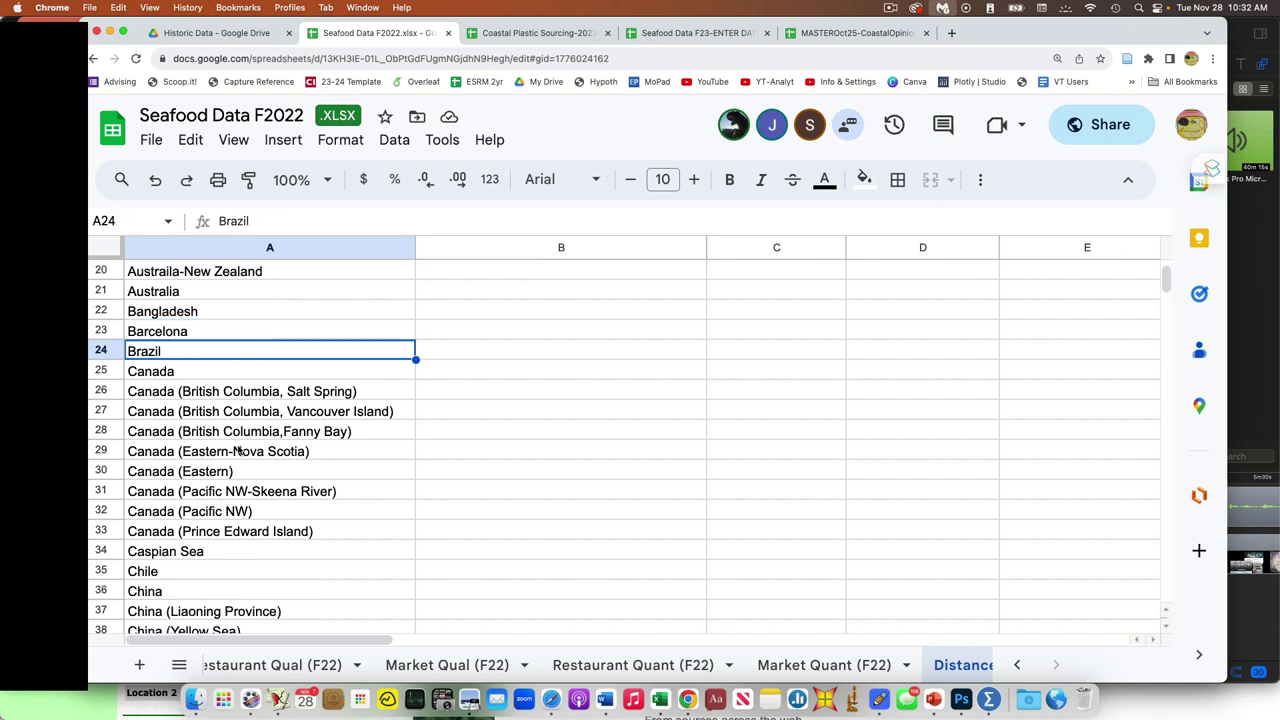
pyautogui.click(237, 452)
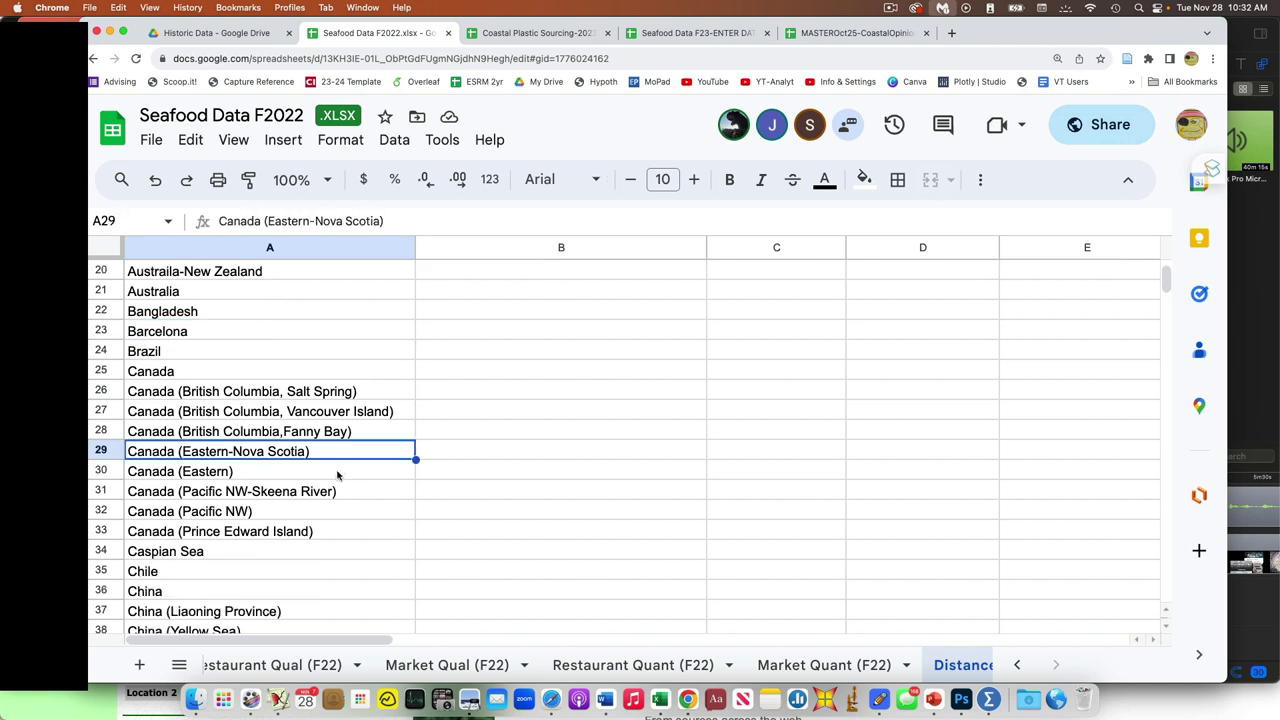
pyautogui.click(322, 499)
pyautogui.scroll(-1, 322, 504)
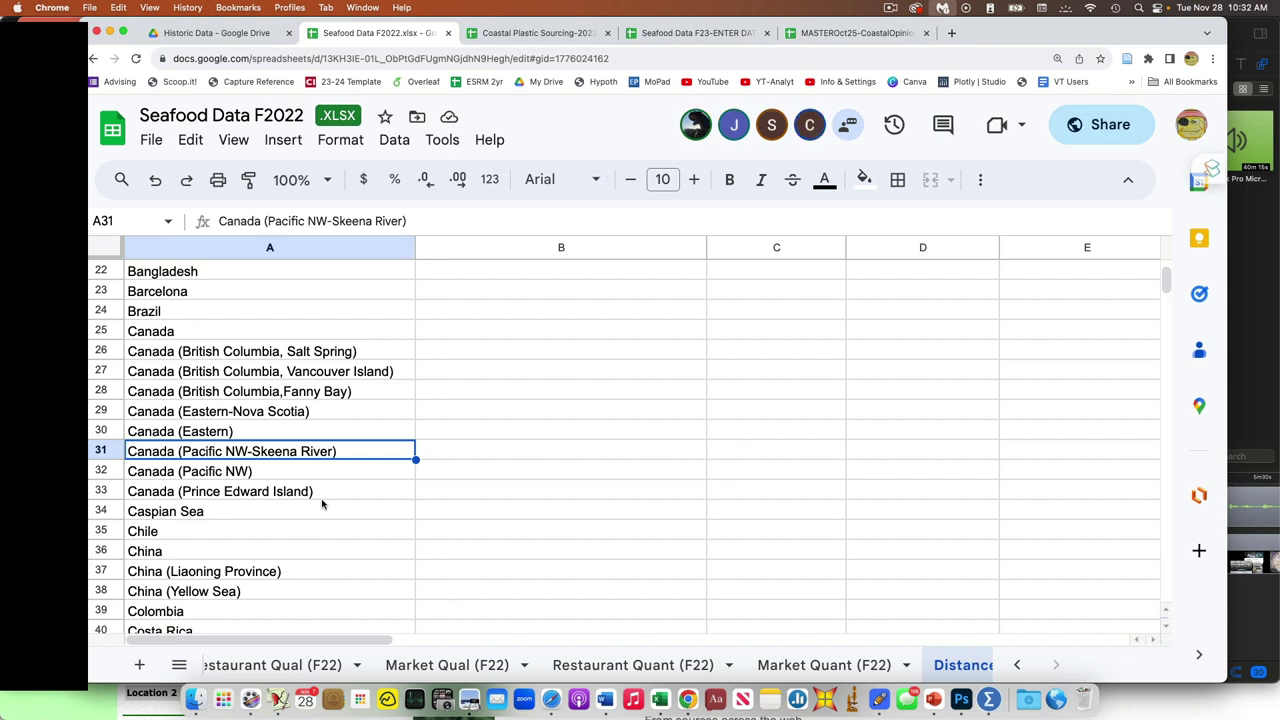
pyautogui.scroll(8, 322, 504)
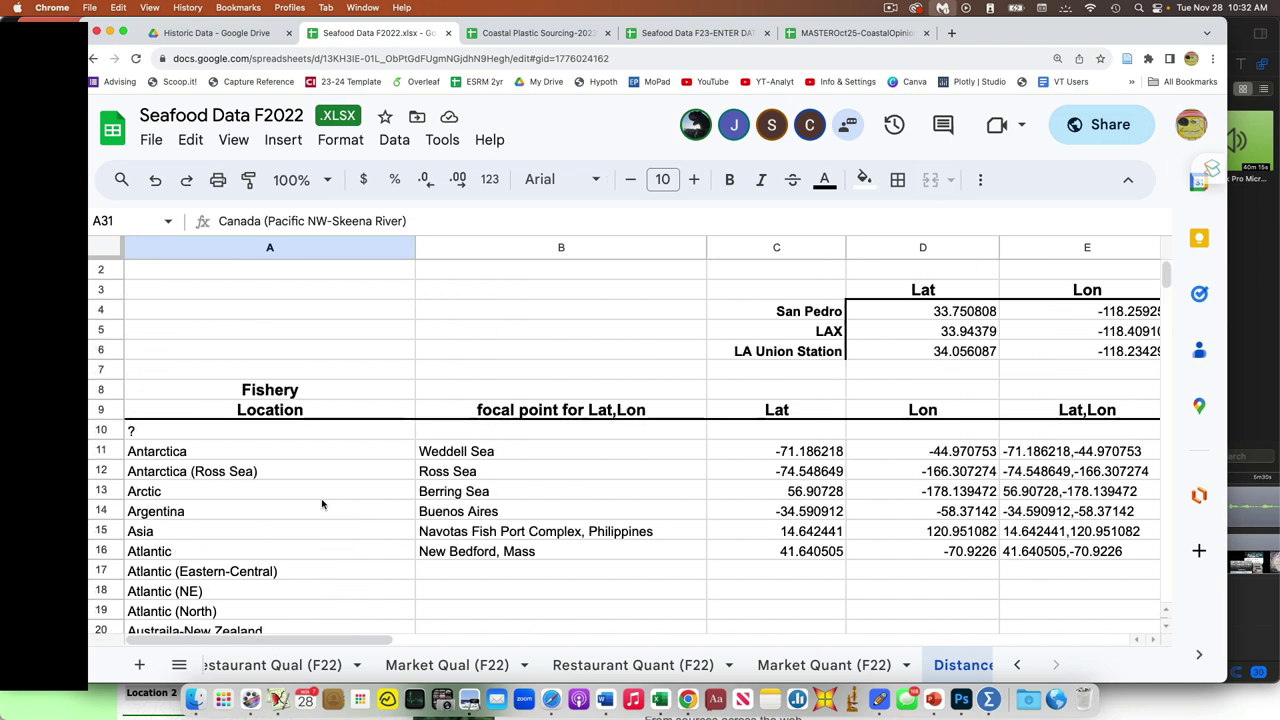
pyautogui.scroll(-2, 322, 504)
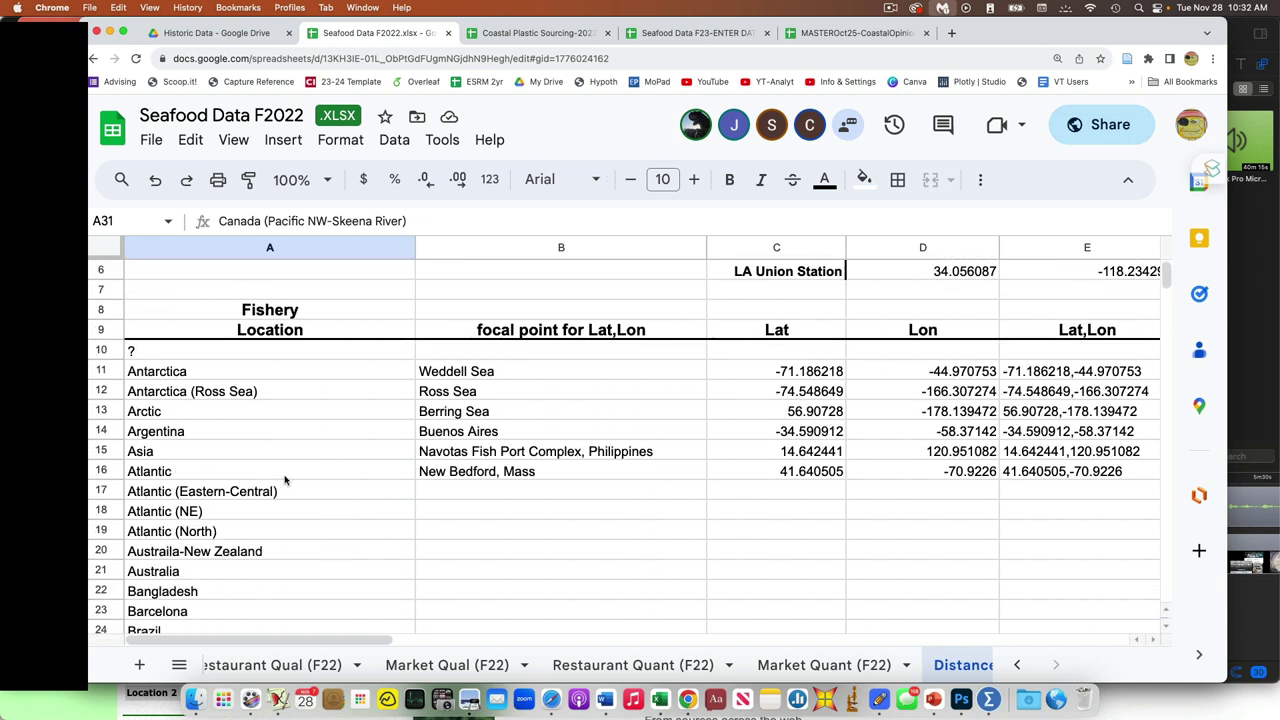
# Compare the Atlantic (Eastern-Central) and Australia rows with the focal points given for Asia and Argentina in column B
pyautogui.click(218, 496)
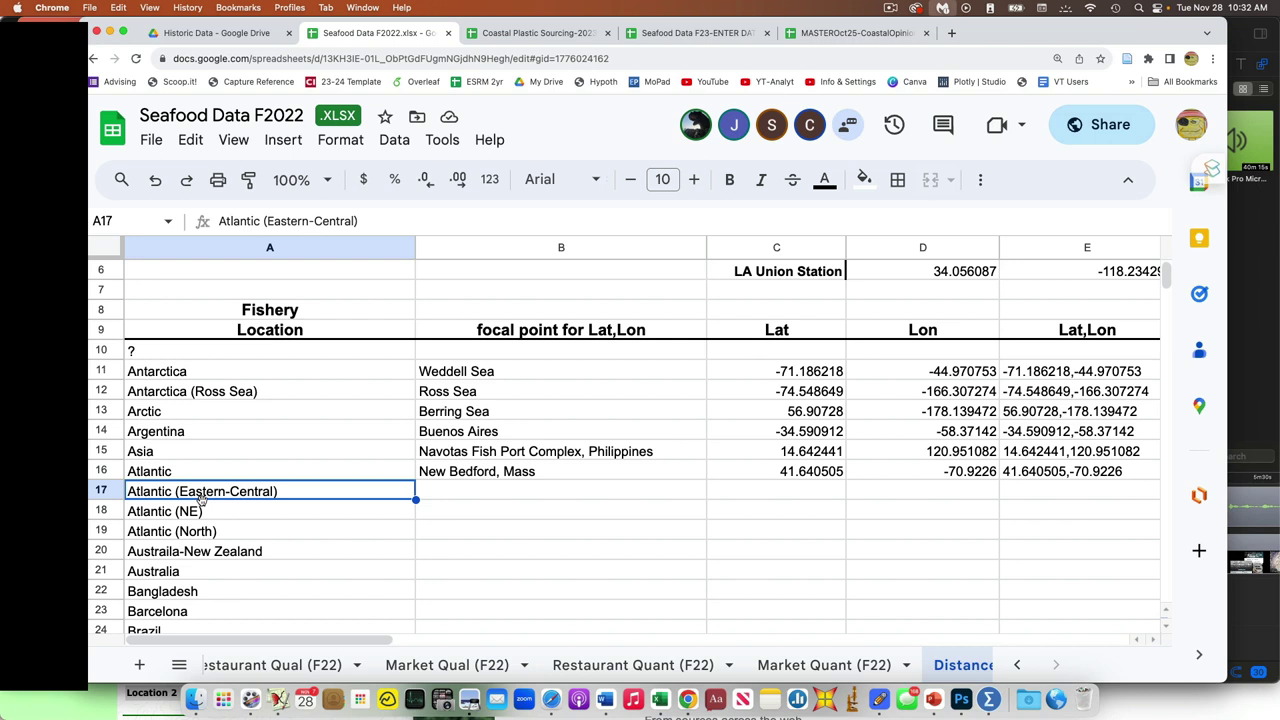
pyautogui.scroll(-1, 201, 500)
pyautogui.click(207, 535)
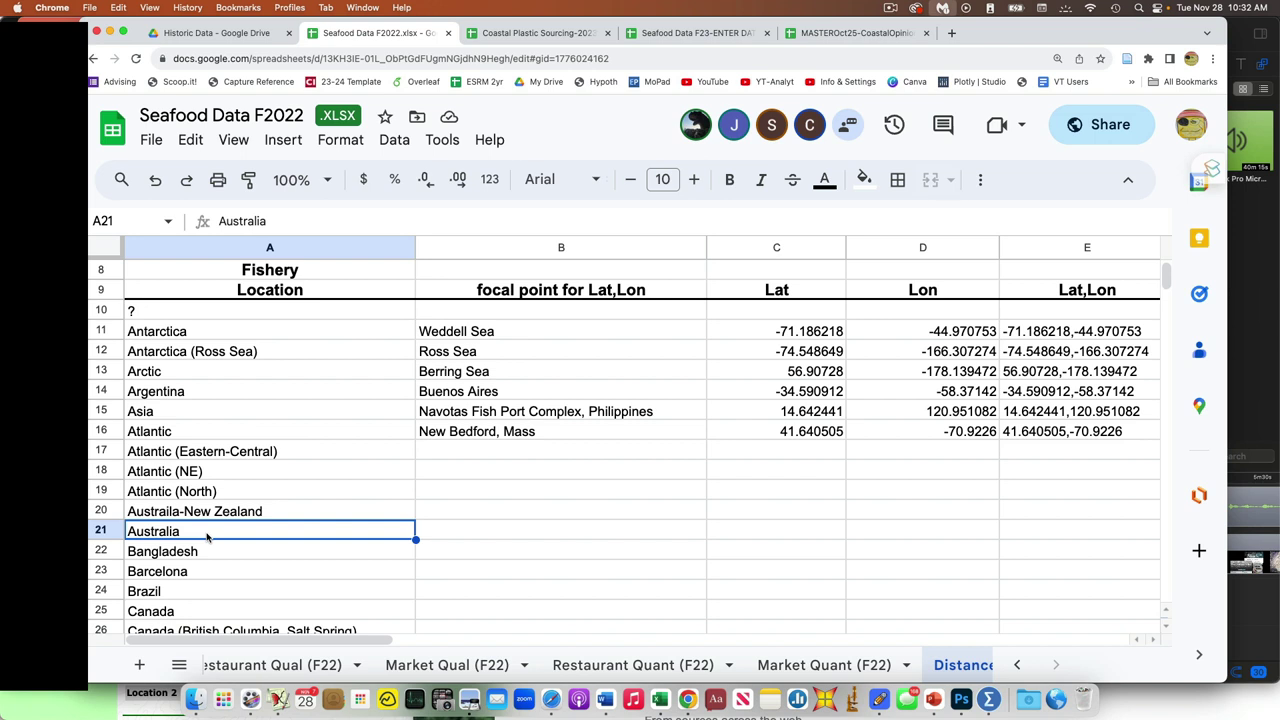
pyautogui.click(462, 509)
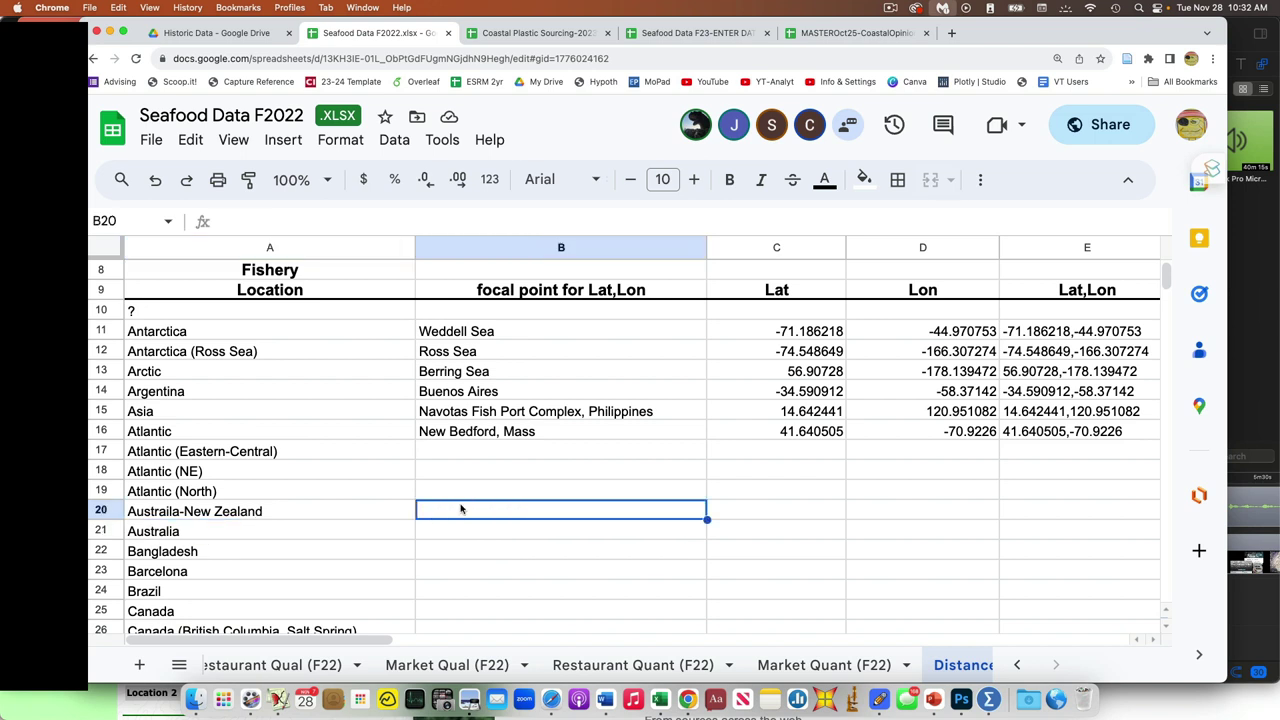
pyautogui.click(478, 414)
pyautogui.click(486, 391)
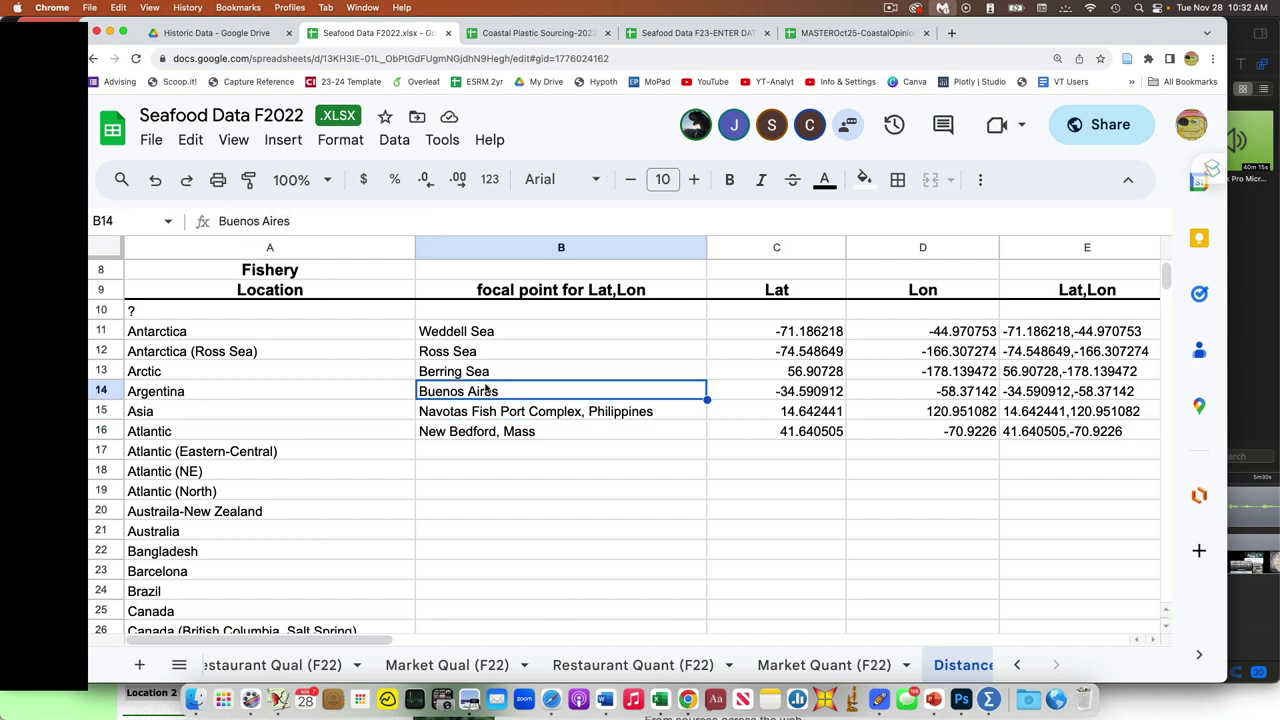
pyautogui.scroll(1, 486, 389)
pyautogui.scroll(3, 486, 389)
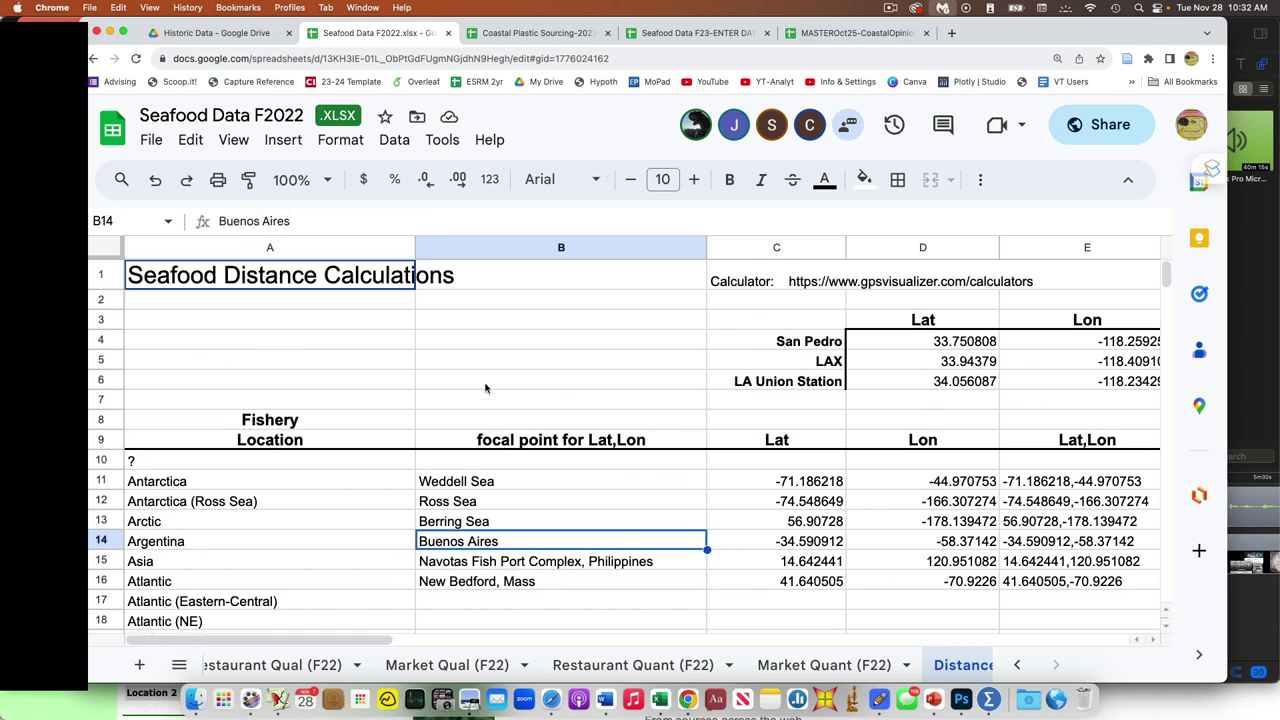
# Review the San Pedro, LAX and LA Union Station reference locations in column C
pyautogui.hscroll(3, 486, 389)
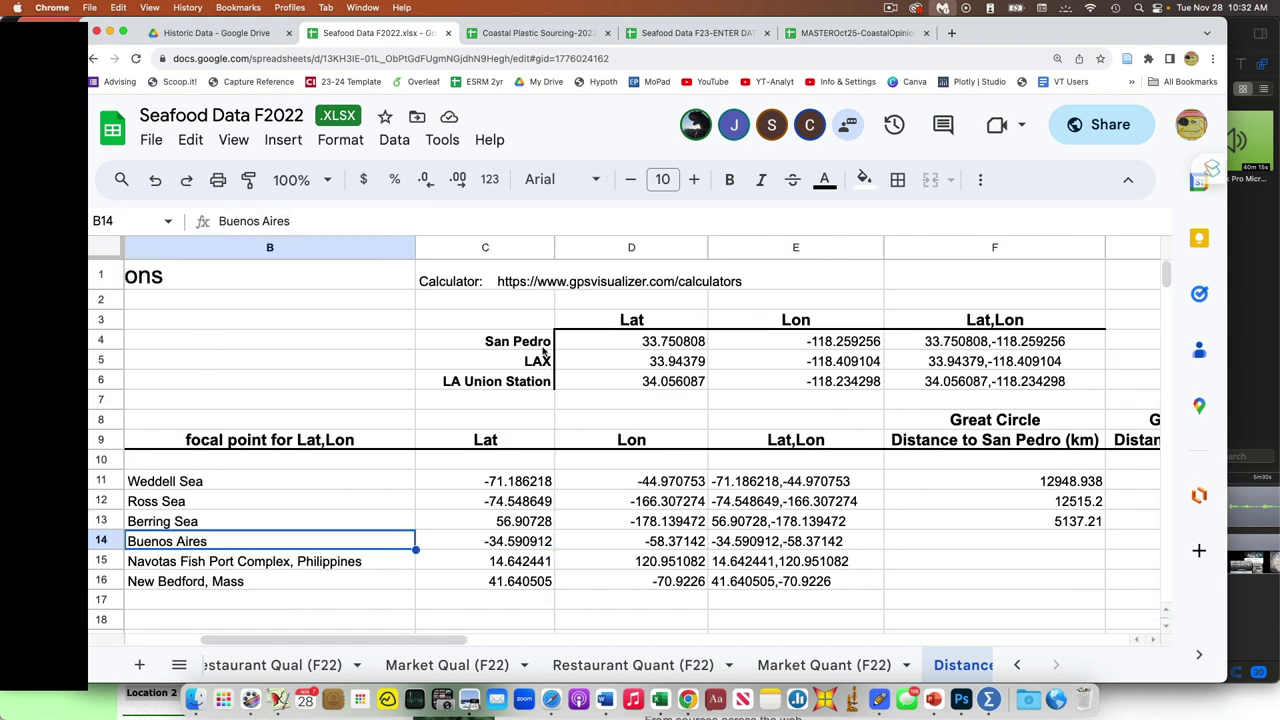
pyautogui.click(545, 349)
pyautogui.click(542, 362)
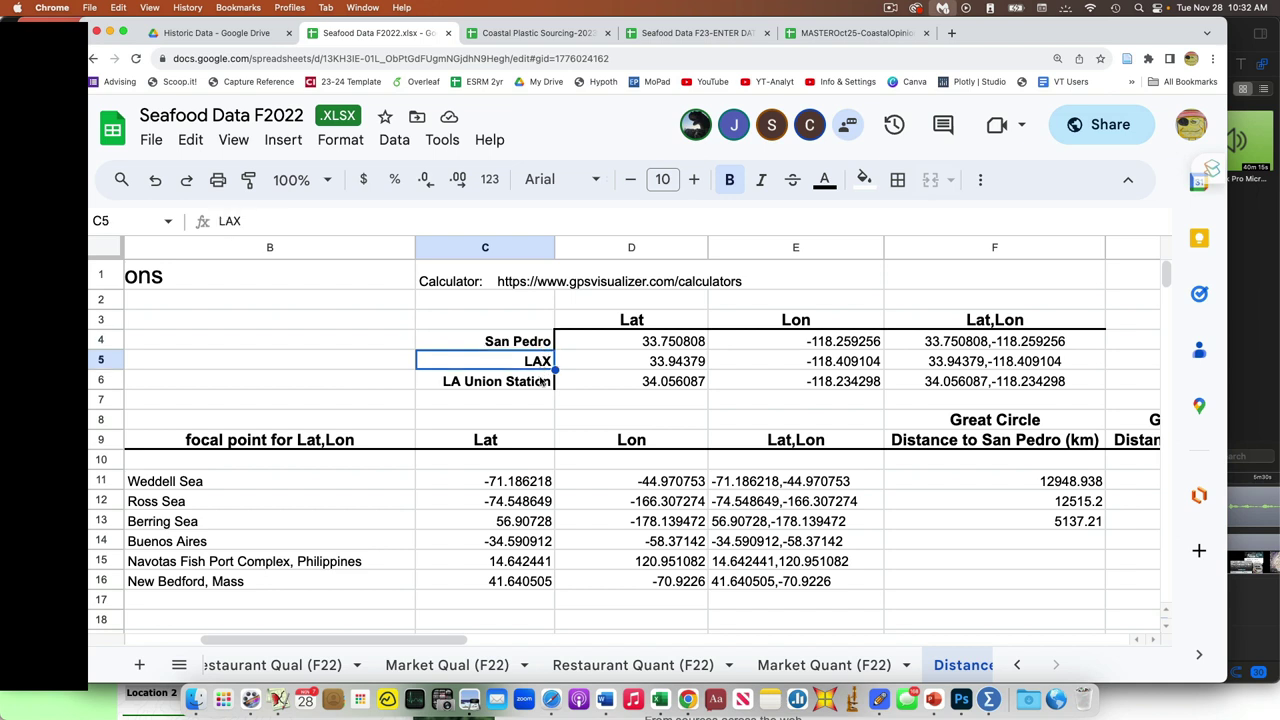
pyautogui.click(543, 381)
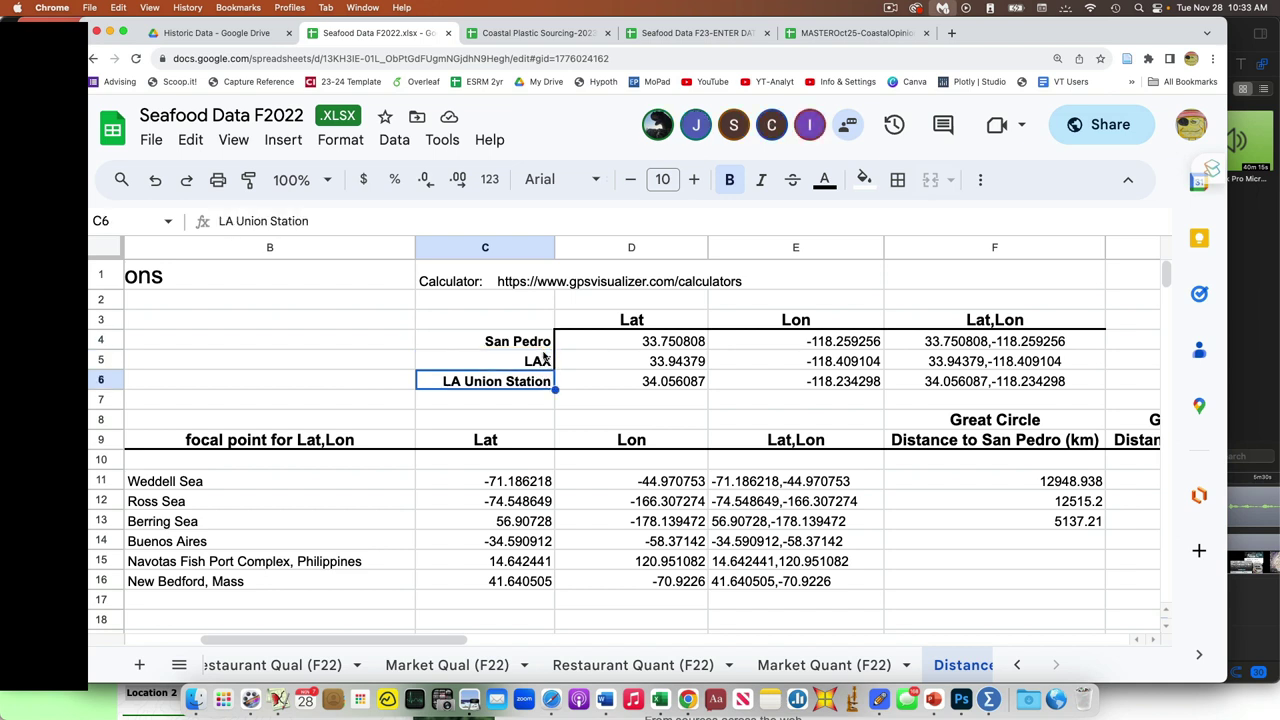
pyautogui.click(545, 344)
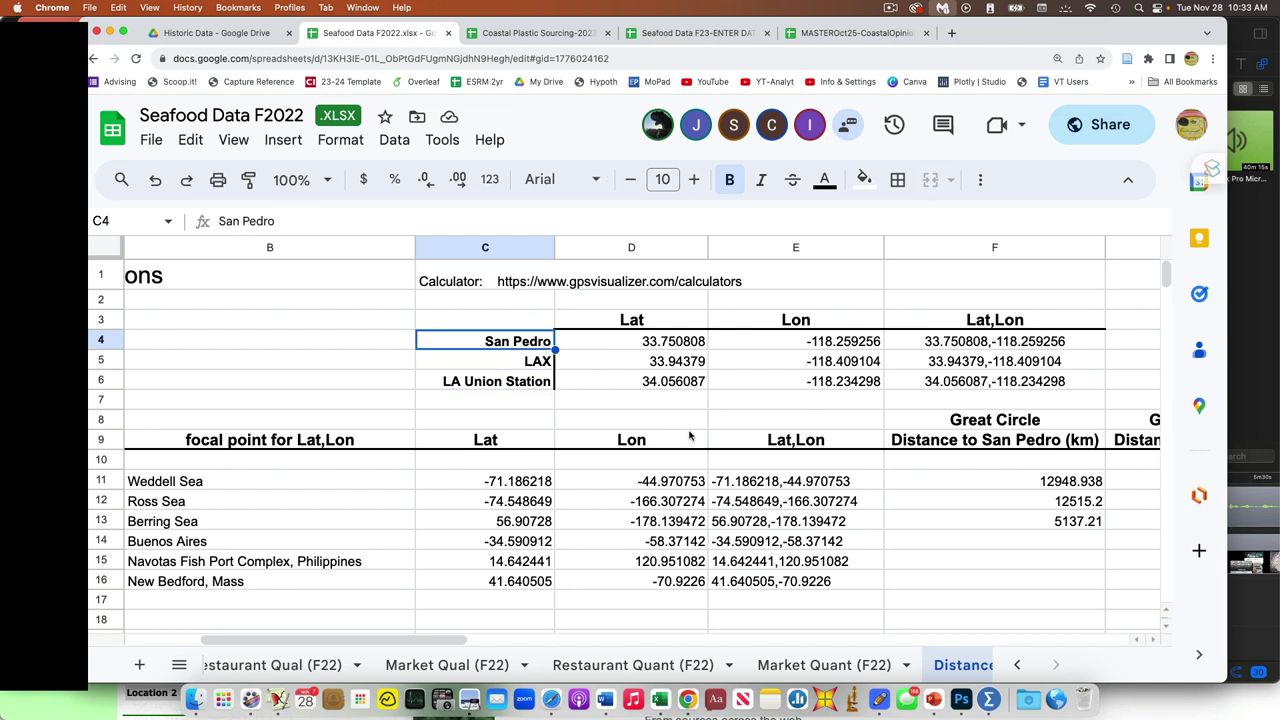
# Examine the Great Circle distance columns for San Pedro and LAX, including the Buenos Aires row's San Pedro distance cell
pyautogui.scroll(-1, 689, 436)
pyautogui.hscroll(3, 805, 473)
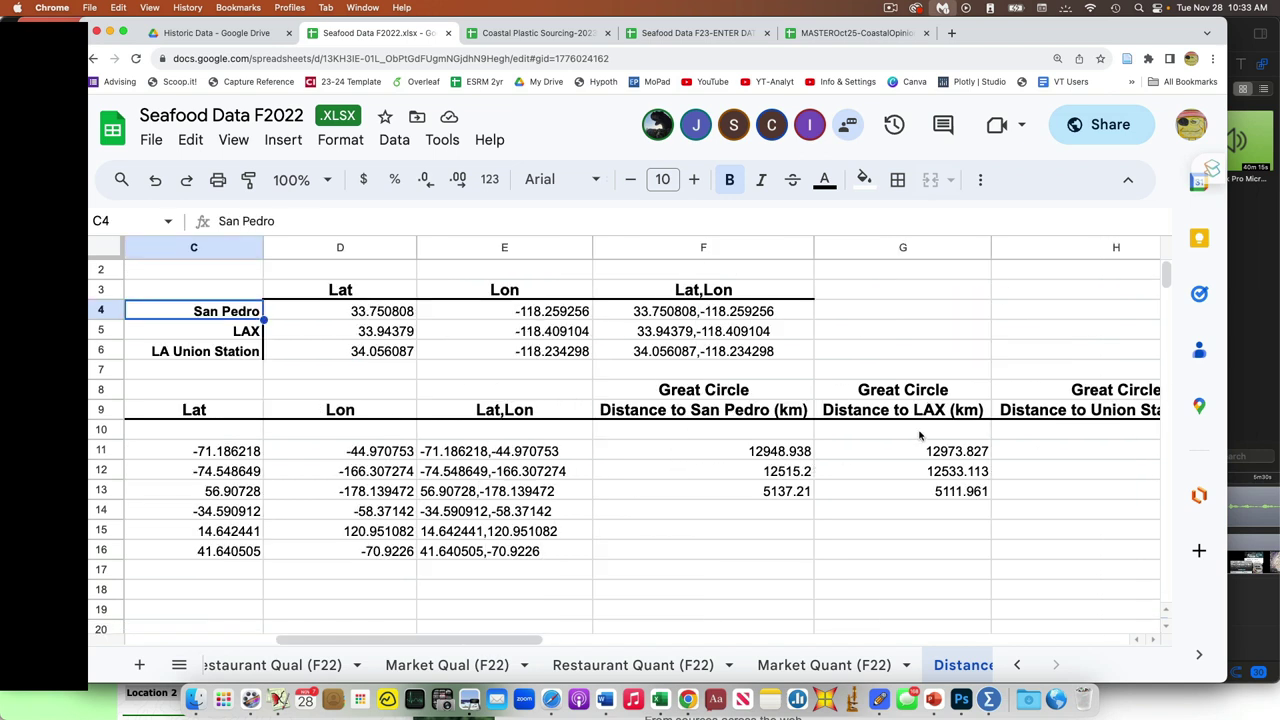
pyautogui.moveTo(903, 251); pyautogui.dragTo(997, 251)
pyautogui.click(866, 331)
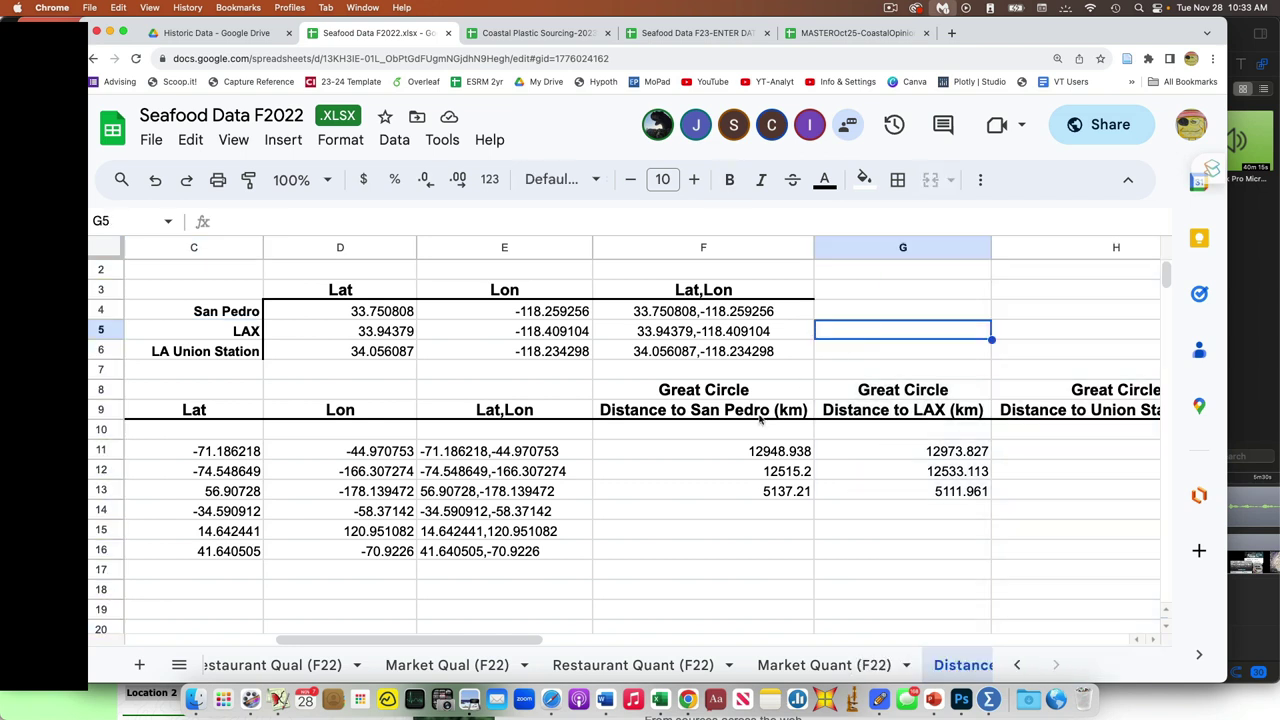
pyautogui.click(725, 505)
pyautogui.scroll(1, 725, 503)
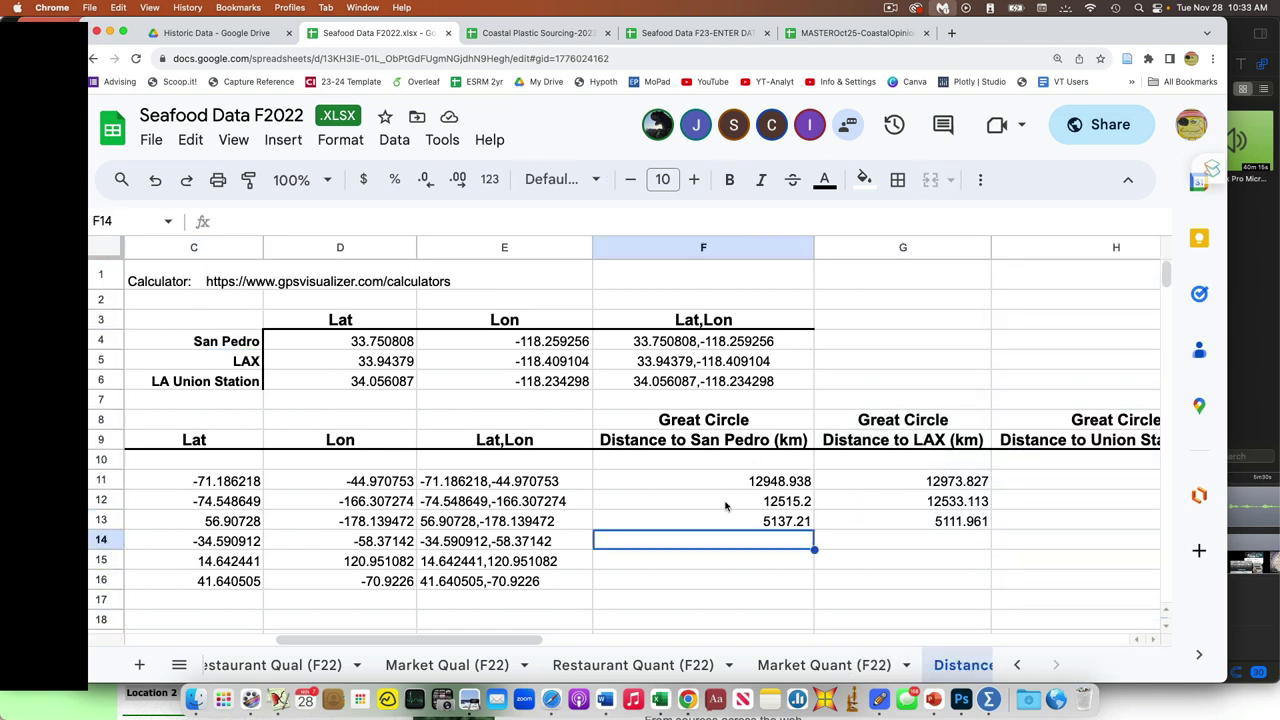
# Inspect the GPS Visualizer calculator address in C1 and San Pedro's Lat, Lon and combined Lat,Lon cells
pyautogui.click(209, 285)
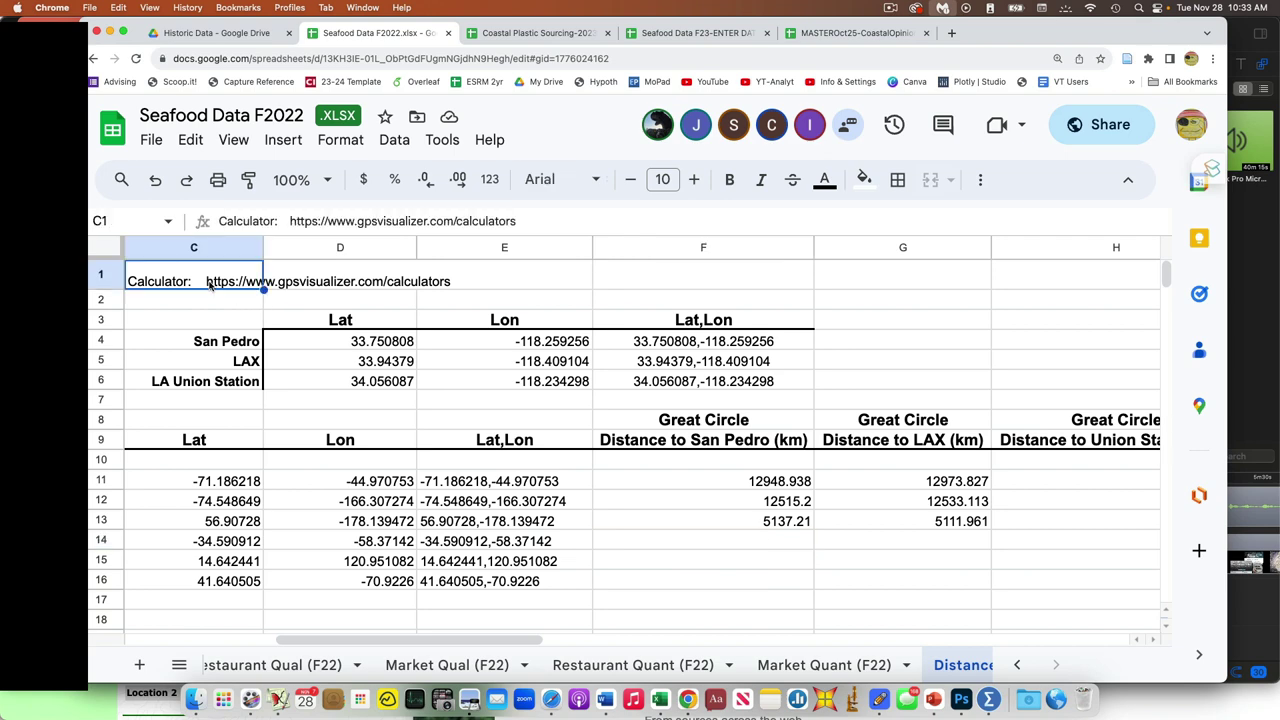
pyautogui.hscroll(-3, 209, 285)
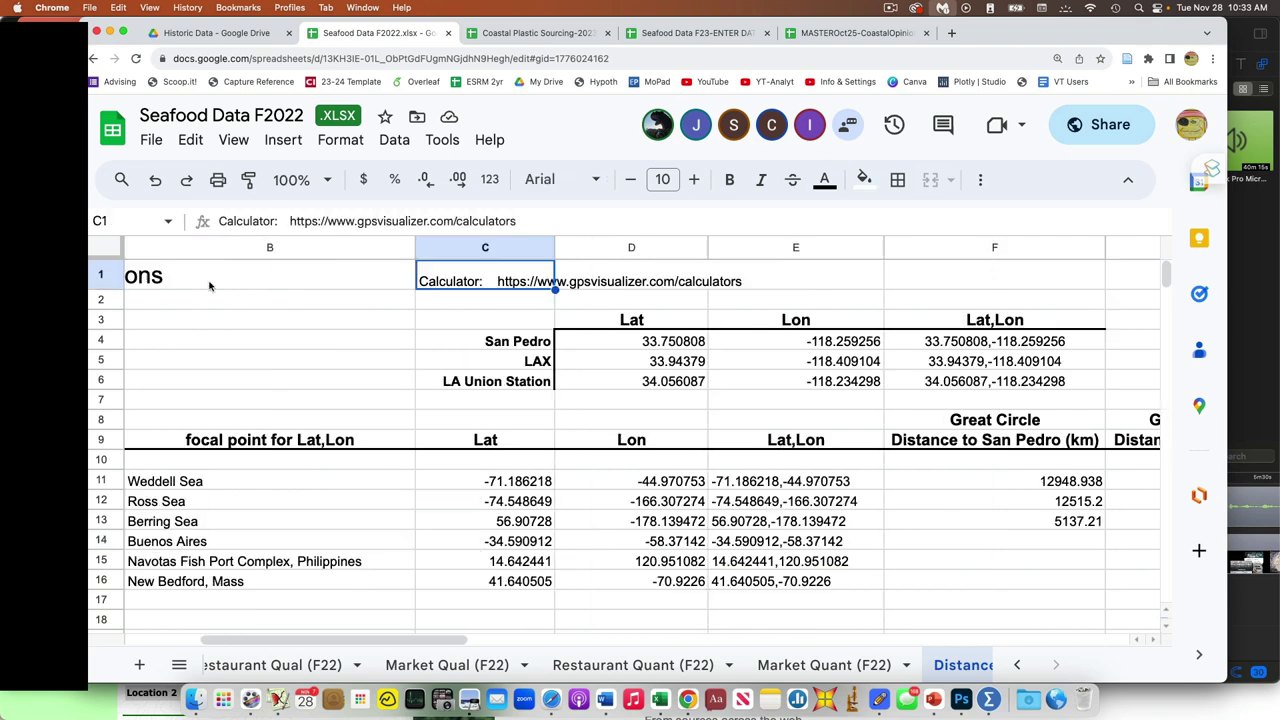
pyautogui.click(634, 343)
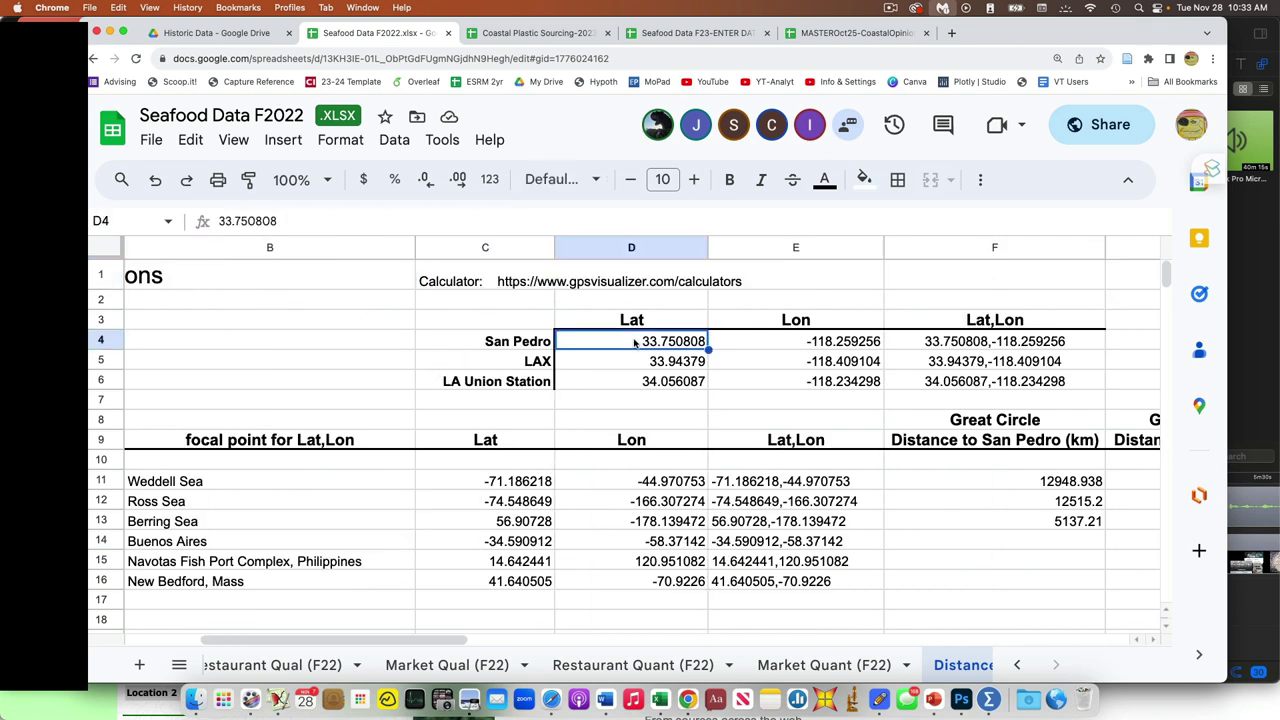
pyautogui.click(760, 340)
pyautogui.click(911, 342)
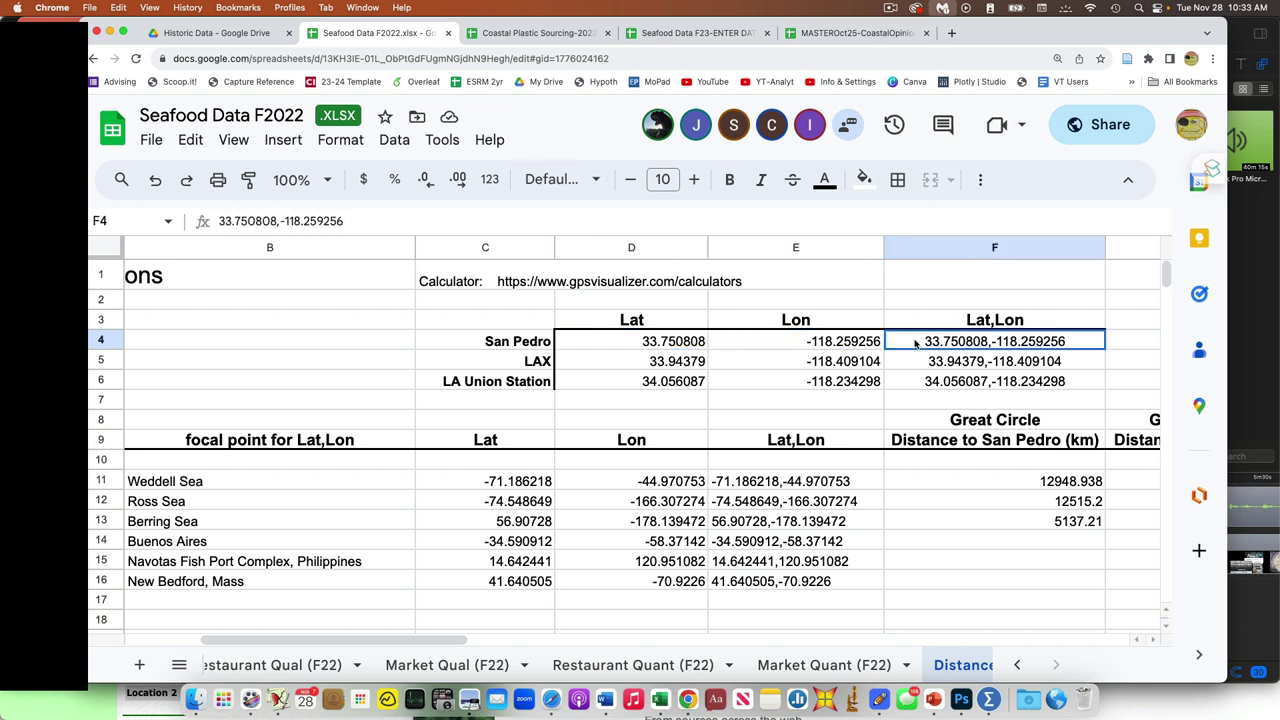
# Look across the Great Circle distance columns through the Union Station and student columns, and return to the sheet's beginning
pyautogui.scroll(-1, 914, 345)
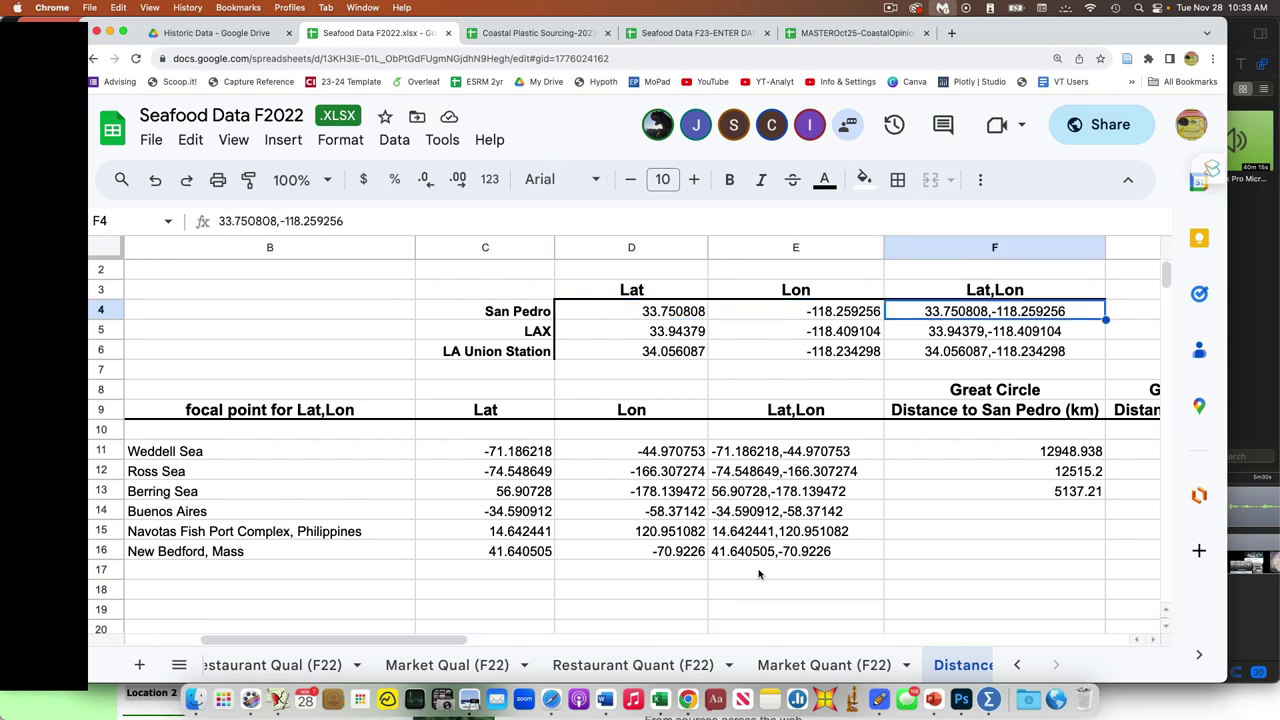
pyautogui.hscroll(3, 757, 578)
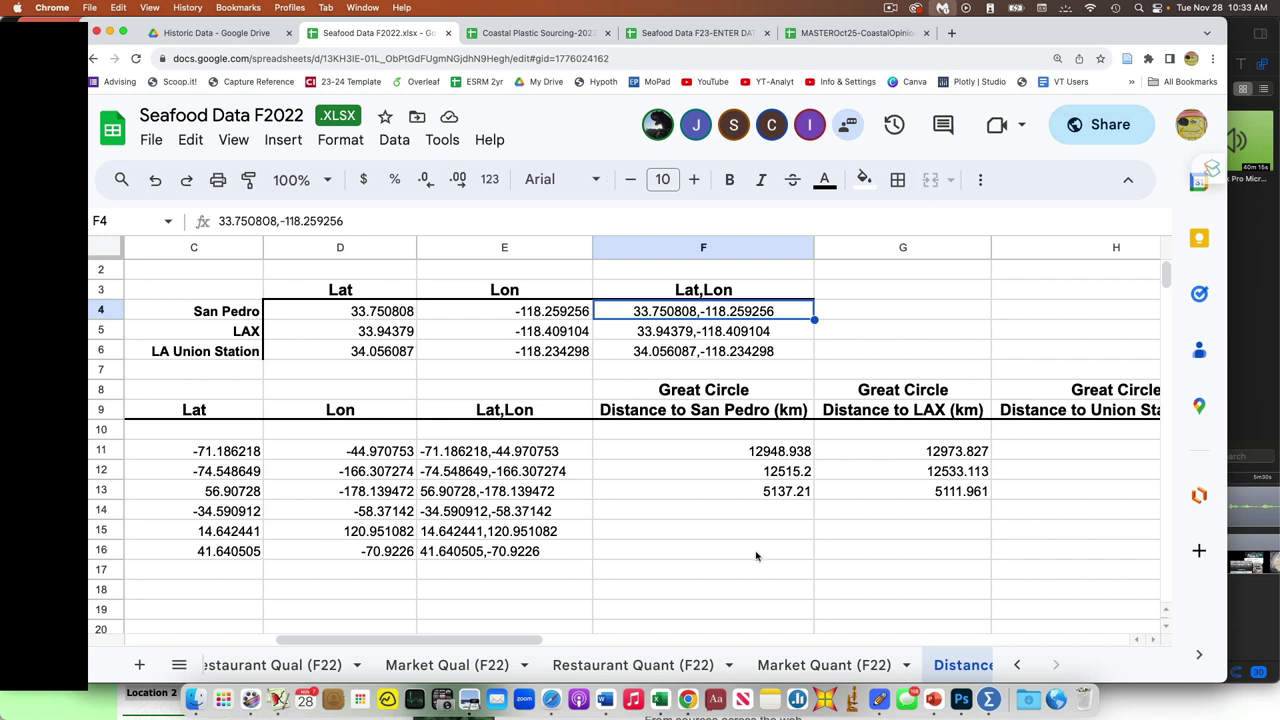
pyautogui.click(752, 524)
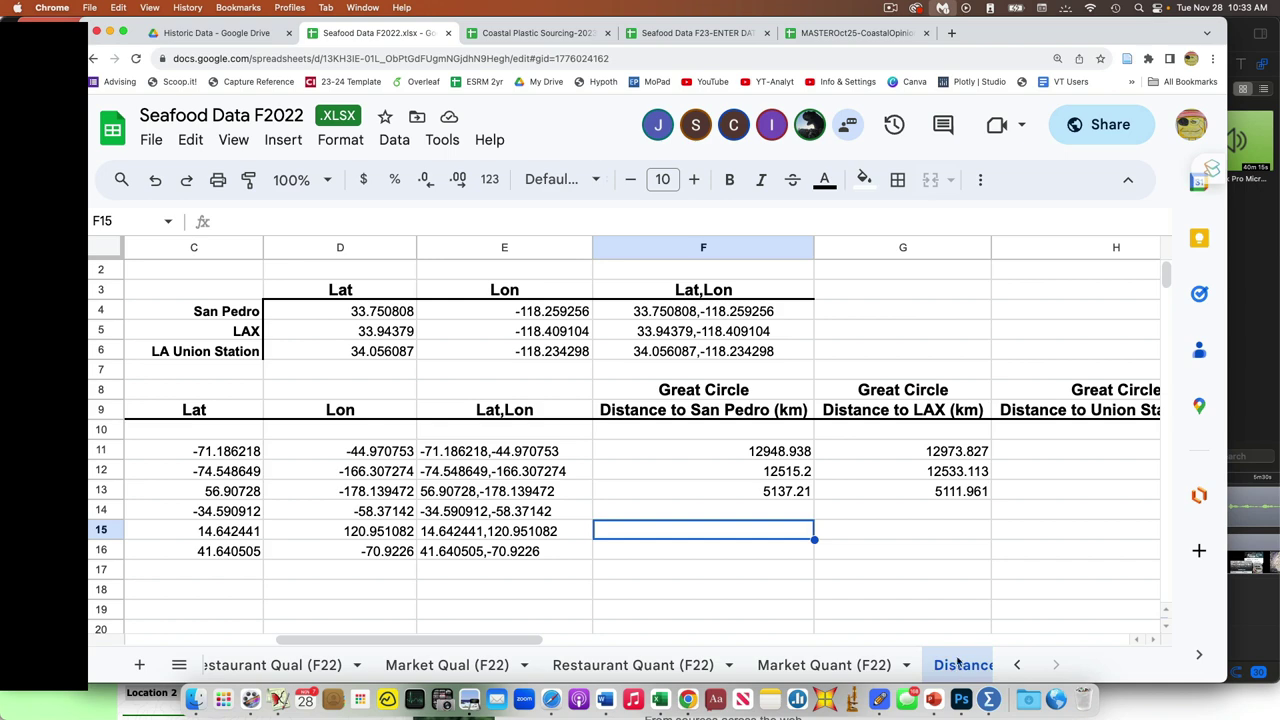
pyautogui.hscroll(4, 958, 665)
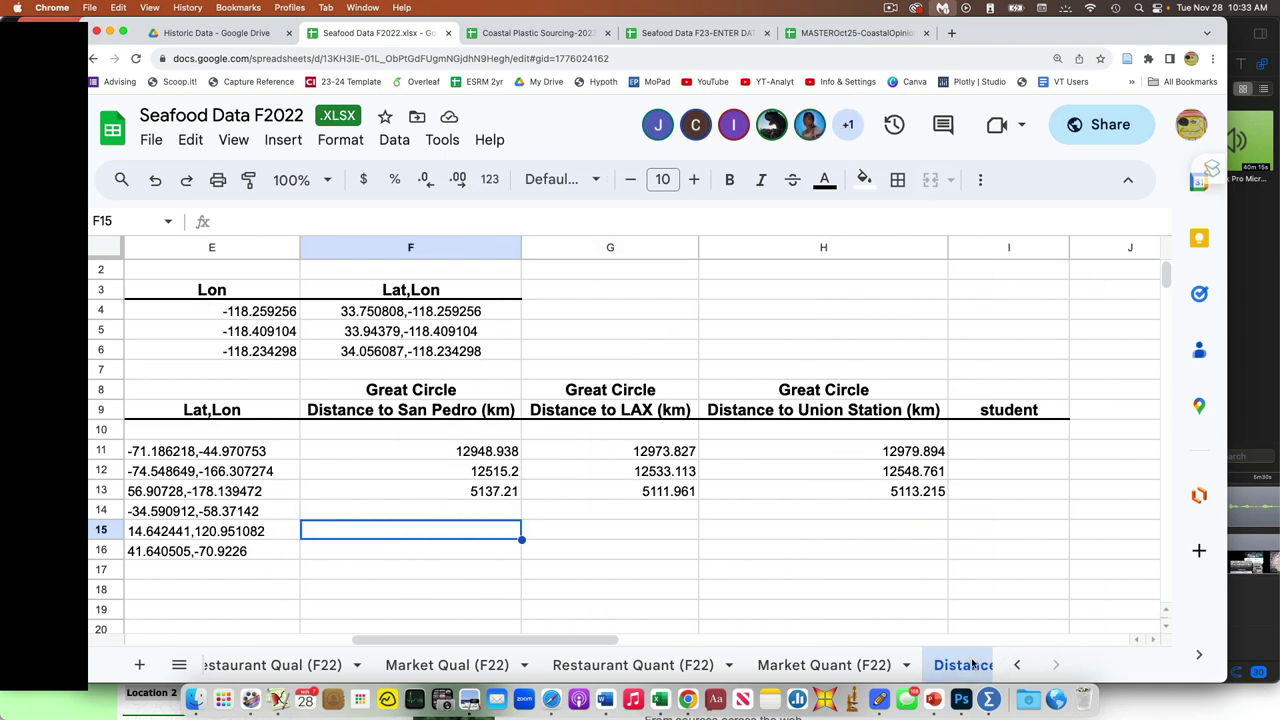
pyautogui.scroll(2, 706, 530)
pyautogui.hscroll(-8, 706, 530)
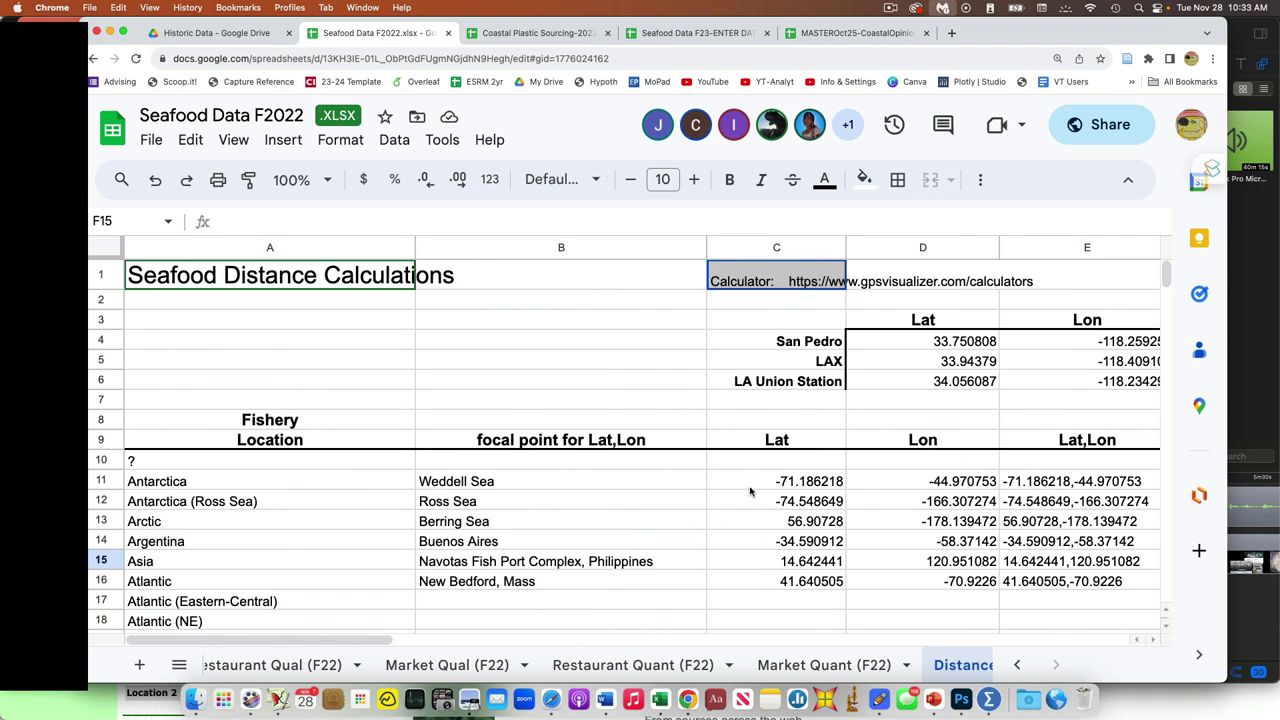
# Select column F with the San Pedro distances, and switch back to the Historic Data folder in Google Drive
pyautogui.hscroll(3, 750, 490)
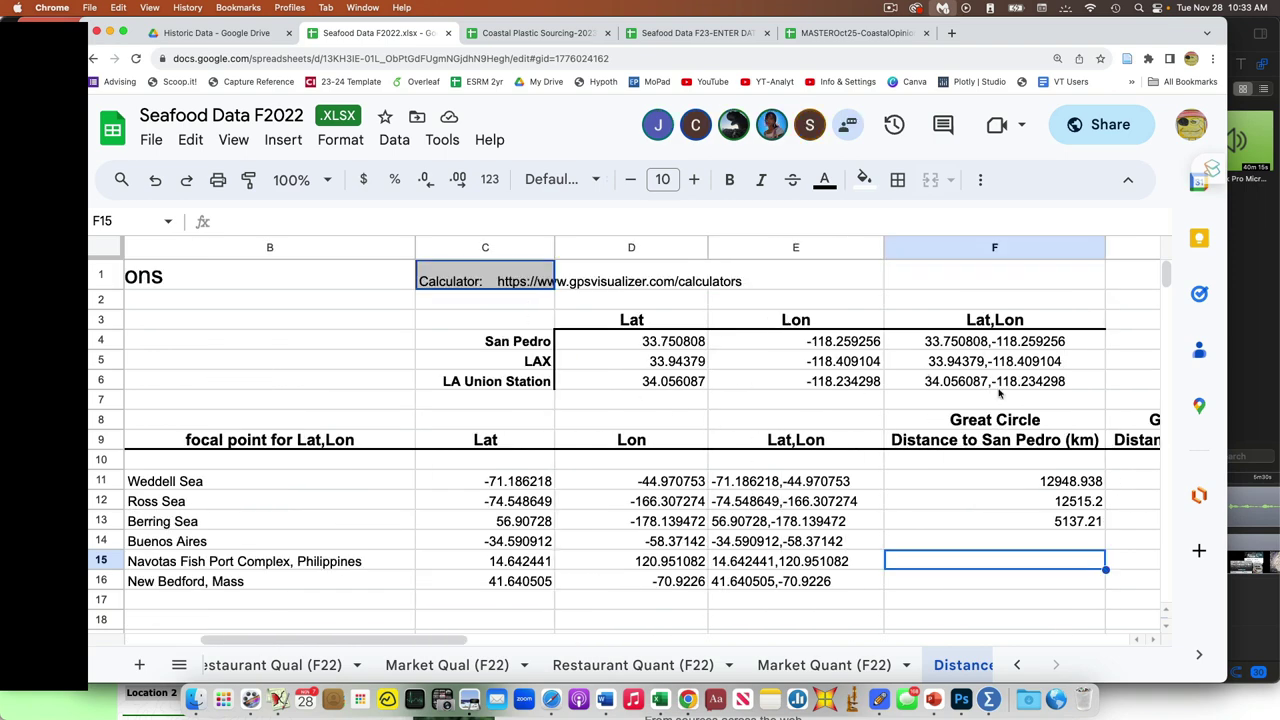
pyautogui.click(984, 247)
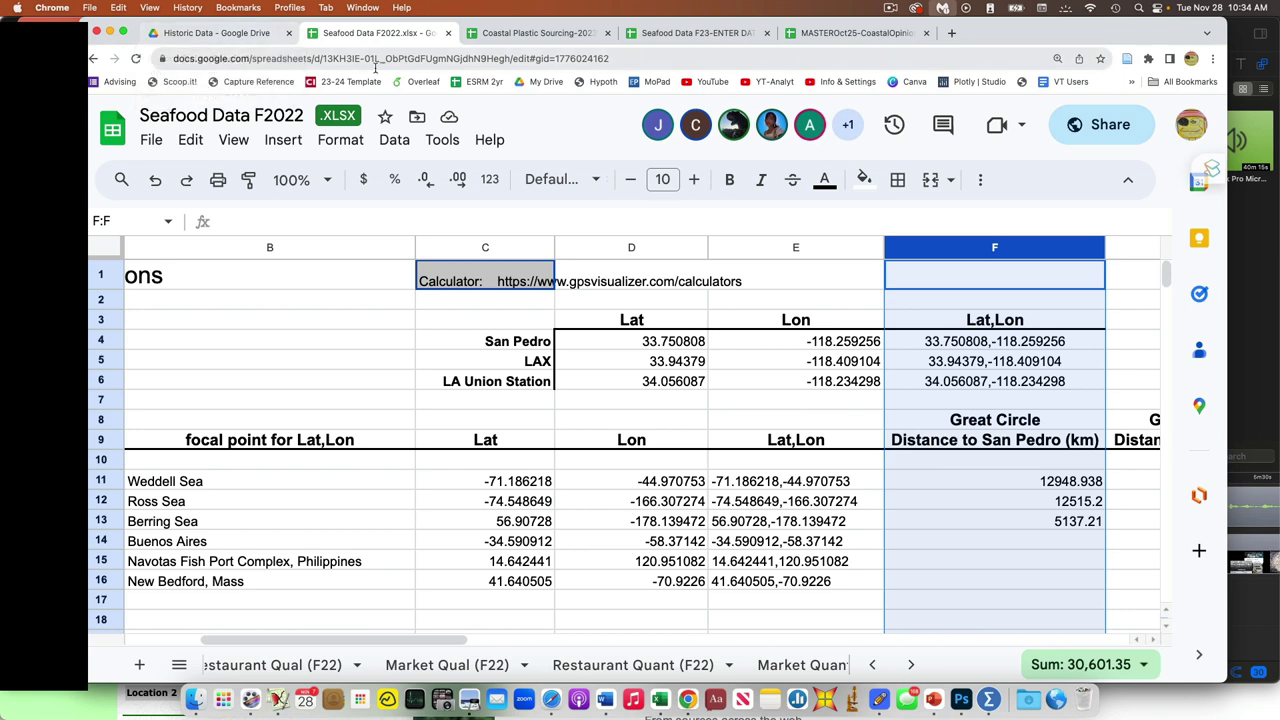
pyautogui.click(270, 38)
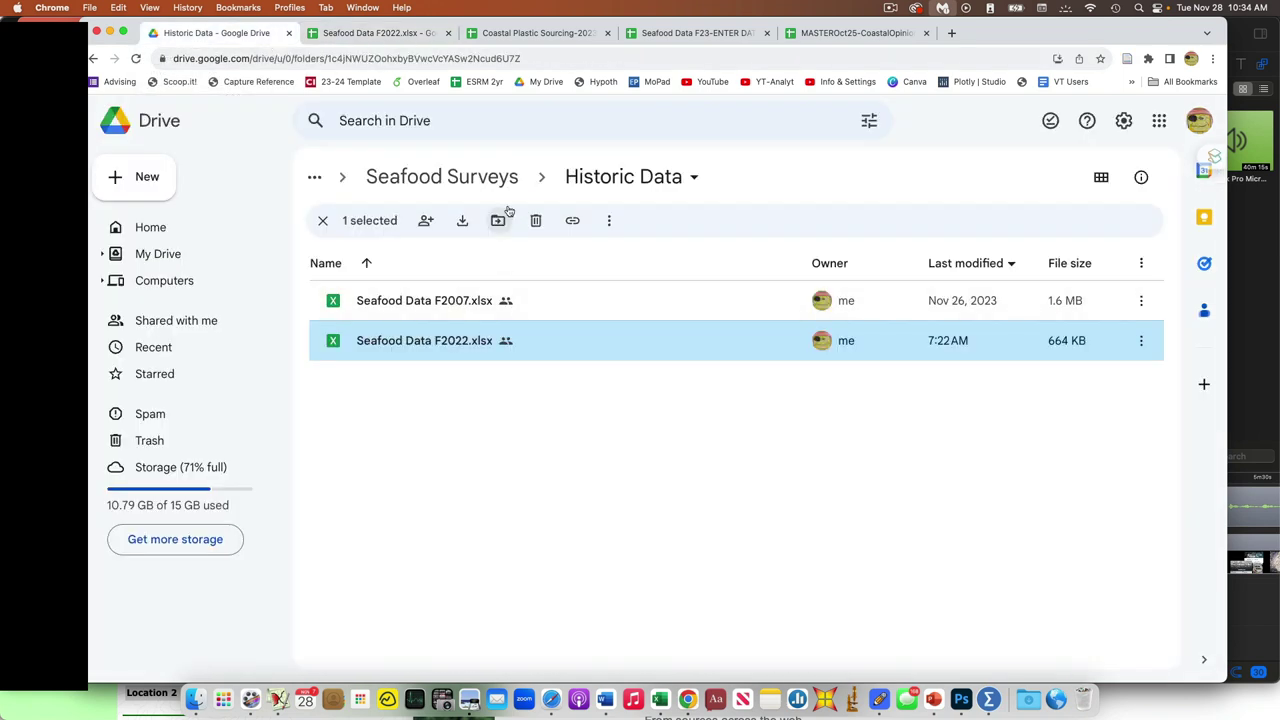
# Go up to the Seafood Surveys folder and open the Seafood Data F23-ENTER DATA HERE spreadsheet
pyautogui.click(578, 184)
pyautogui.click(510, 182)
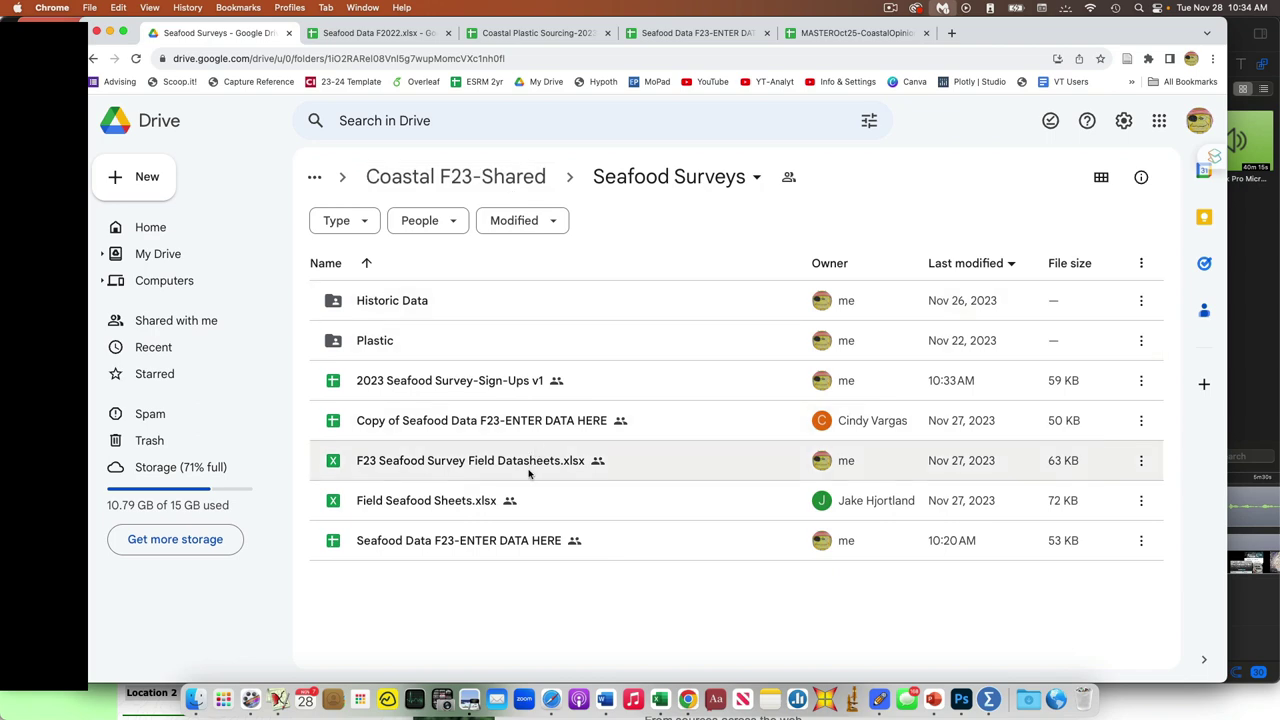
pyautogui.doubleClick(517, 539)
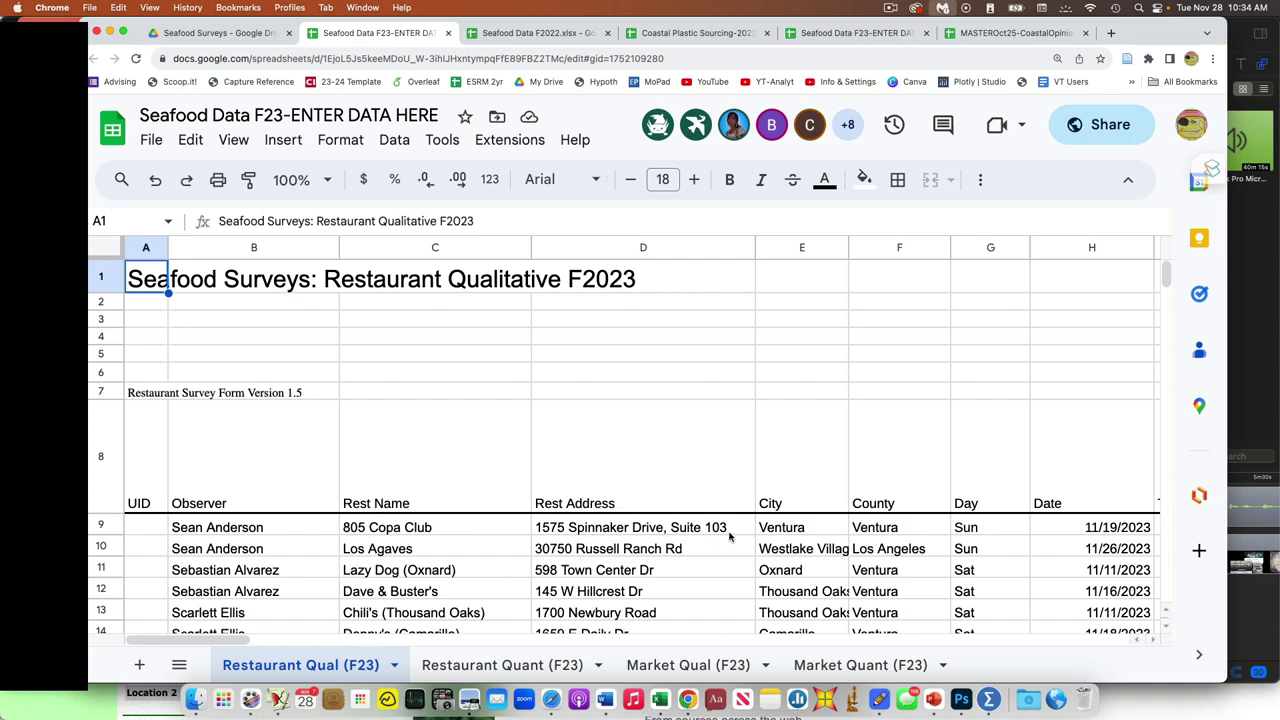
# Examine the restaurant waitstaff report below the Averaged Coded Answers, inspecting the averages for customers asking about sustainable seafood and seafood source
pyautogui.hscroll(15, 730, 537)
pyautogui.hscroll(10, 730, 537)
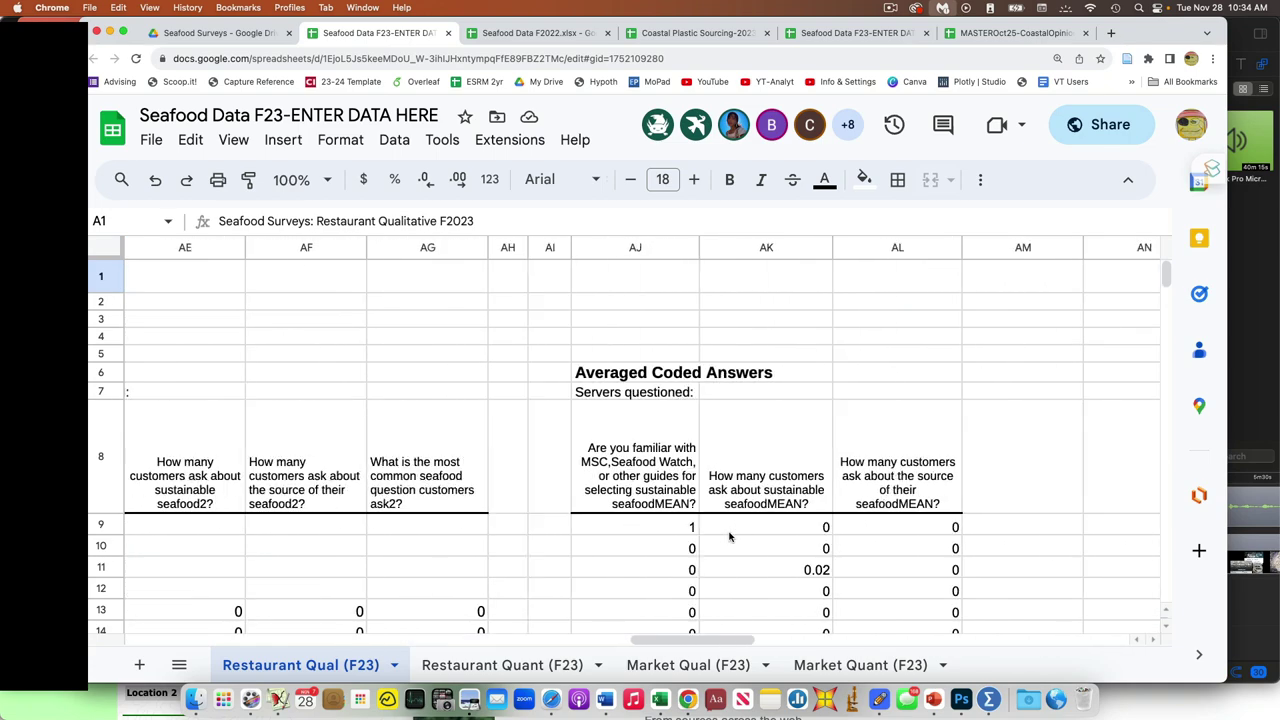
pyautogui.scroll(-1, 730, 537)
pyautogui.scroll(-14, 730, 537)
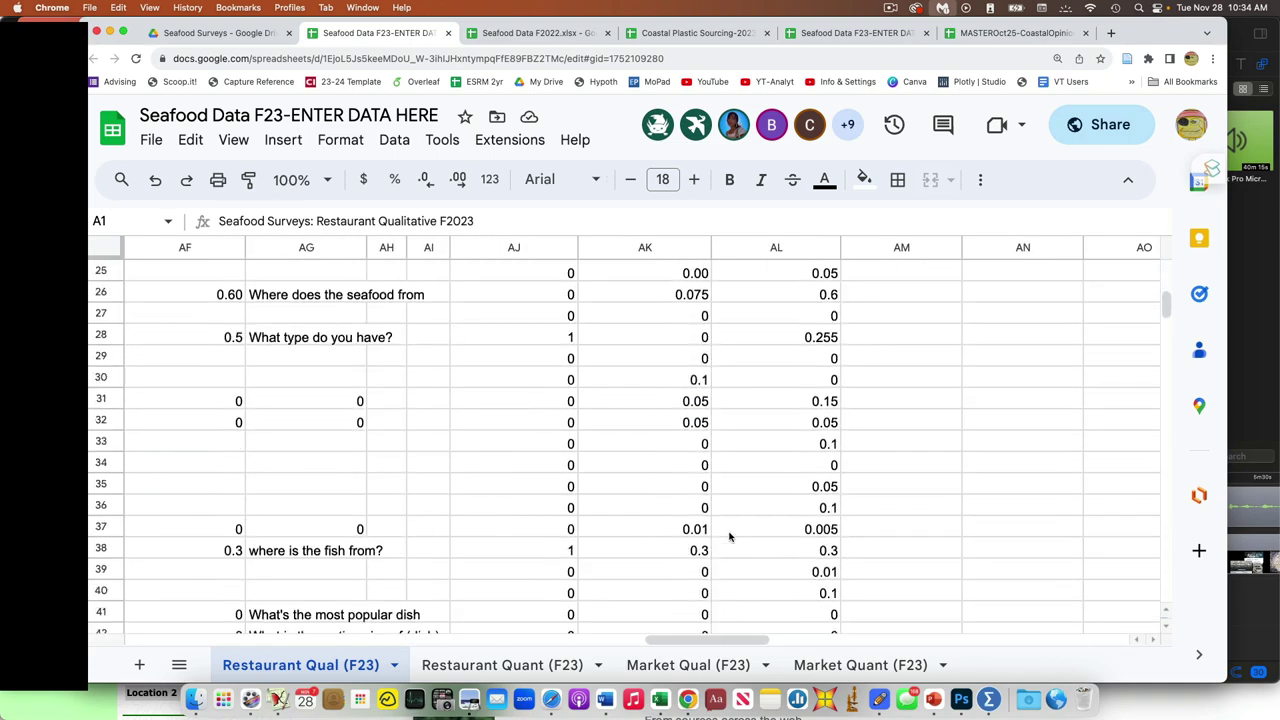
pyautogui.scroll(-4, 730, 537)
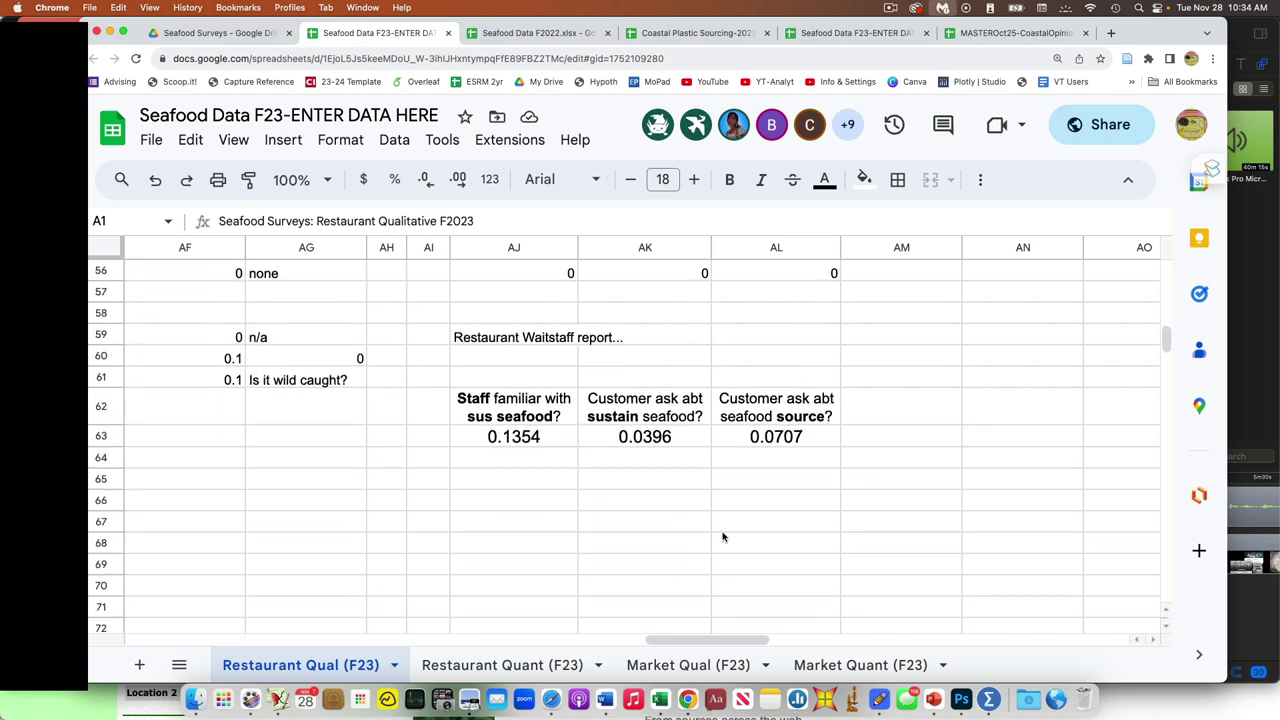
pyautogui.moveTo(483, 401); pyautogui.dragTo(737, 436)
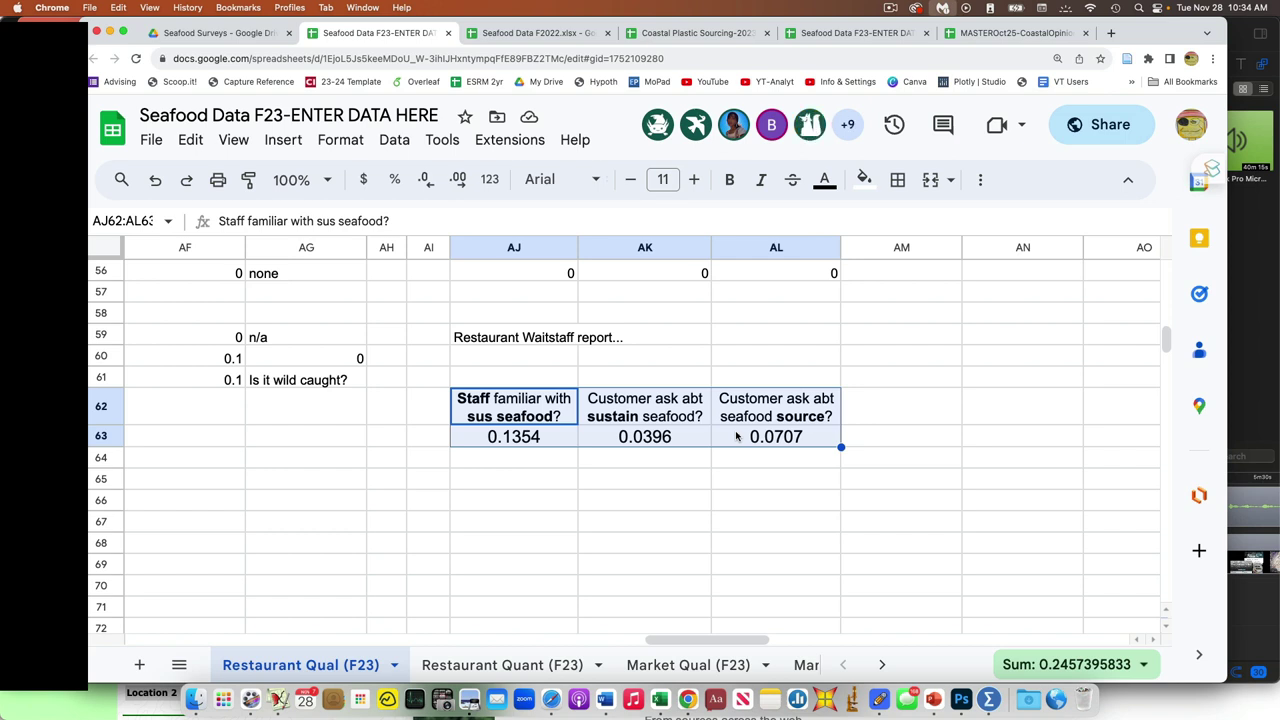
pyautogui.click(522, 462)
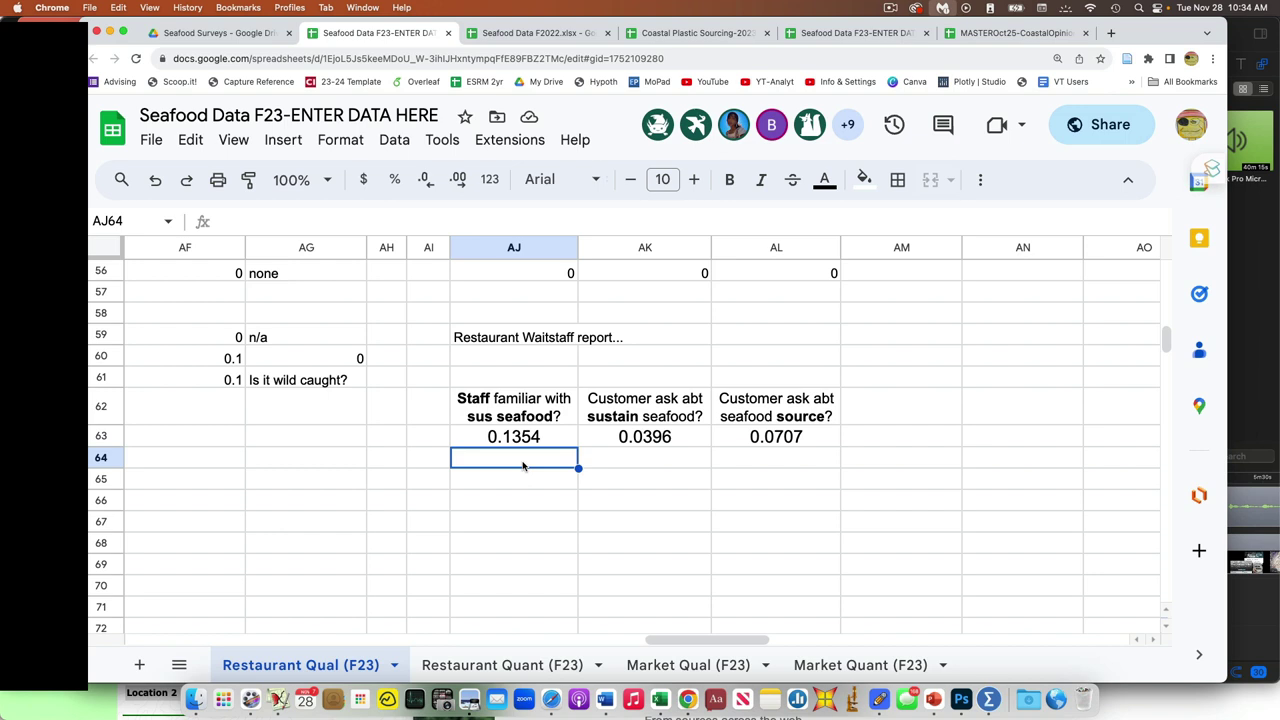
pyautogui.click(650, 438)
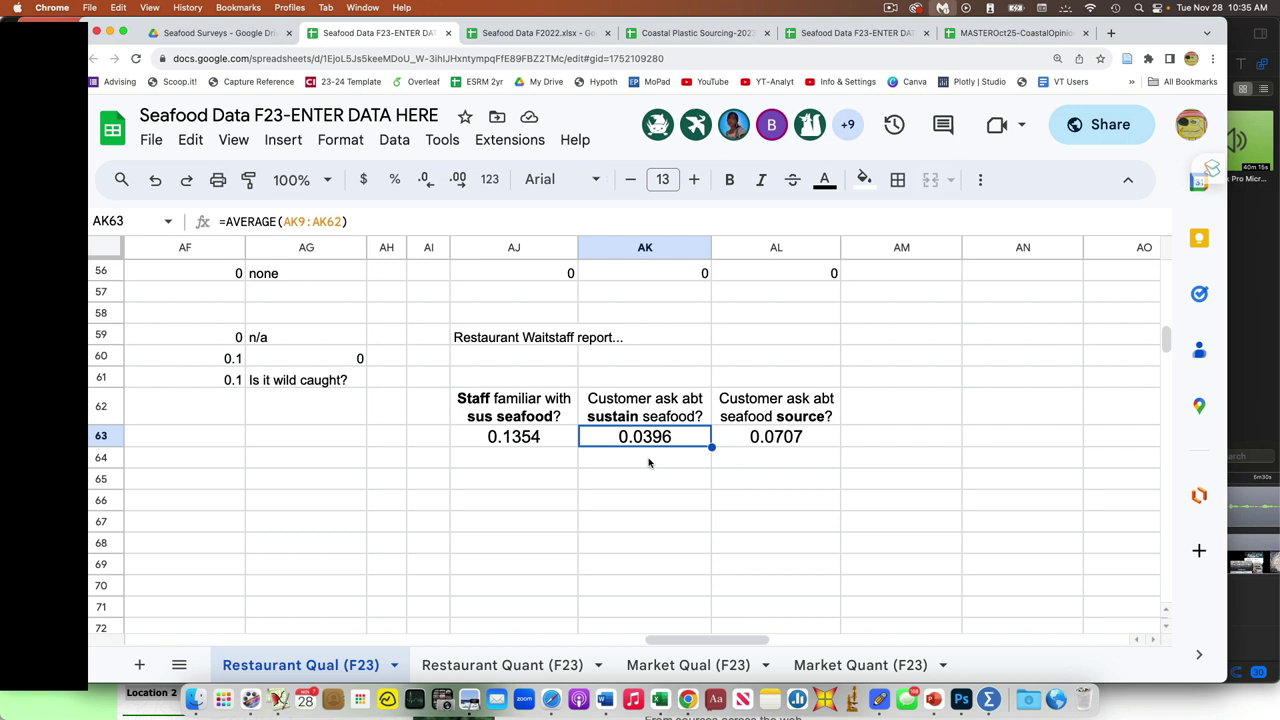
pyautogui.click(776, 446)
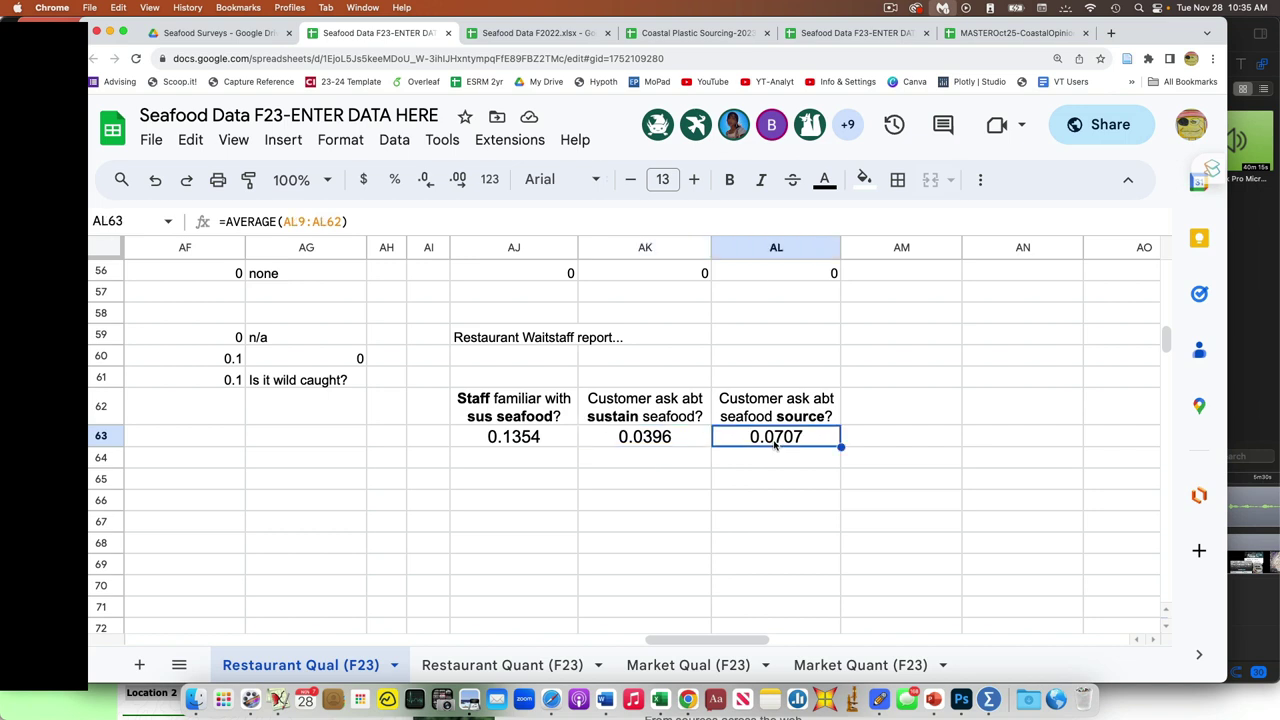